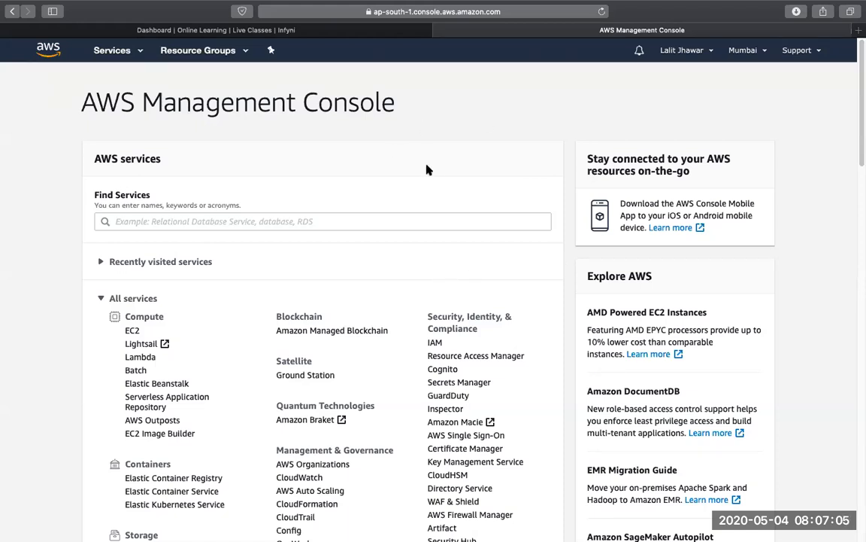
Look through the full list of AWS services by category, from Compute and Storage to Machine Learning and Analytics
{"action": "scroll", "coordinate": [427, 170], "scroll_direction": "down", "scroll_amount": 7}
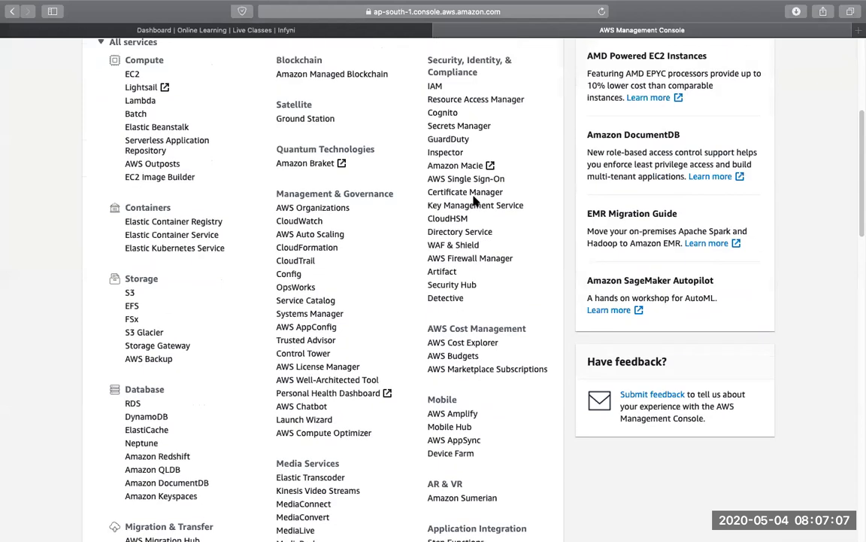
{"action": "scroll", "coordinate": [474, 199], "scroll_direction": "up", "scroll_amount": 2}
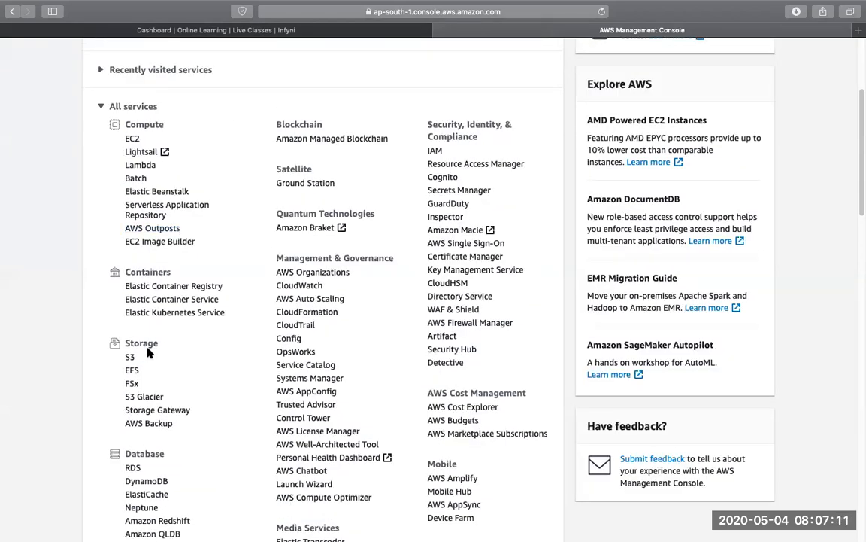
{"action": "scroll", "coordinate": [149, 352], "scroll_direction": "down", "scroll_amount": 2}
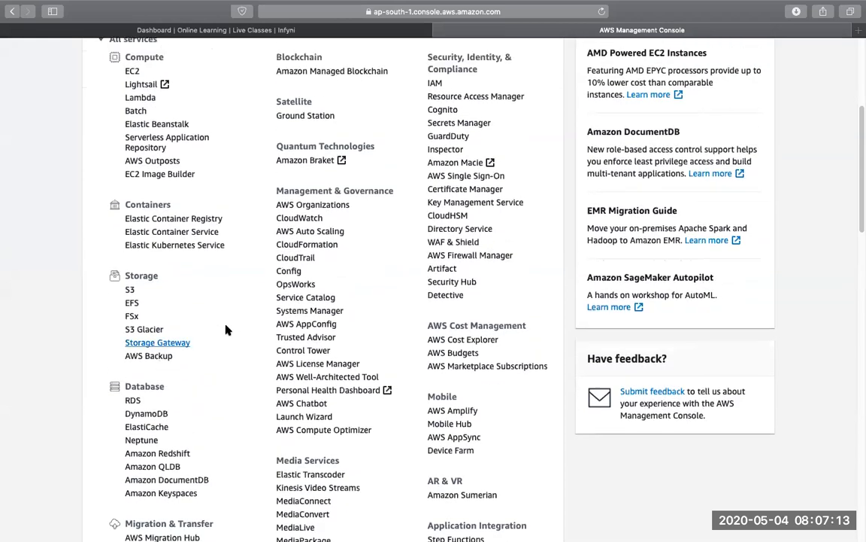
{"action": "scroll", "coordinate": [226, 330], "scroll_direction": "up", "scroll_amount": 1}
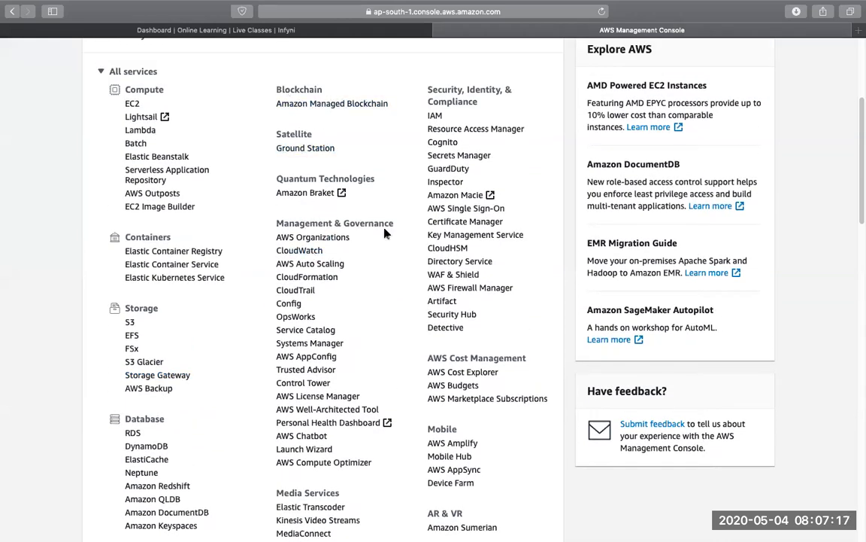
{"action": "scroll", "coordinate": [385, 234], "scroll_direction": "down", "scroll_amount": 5}
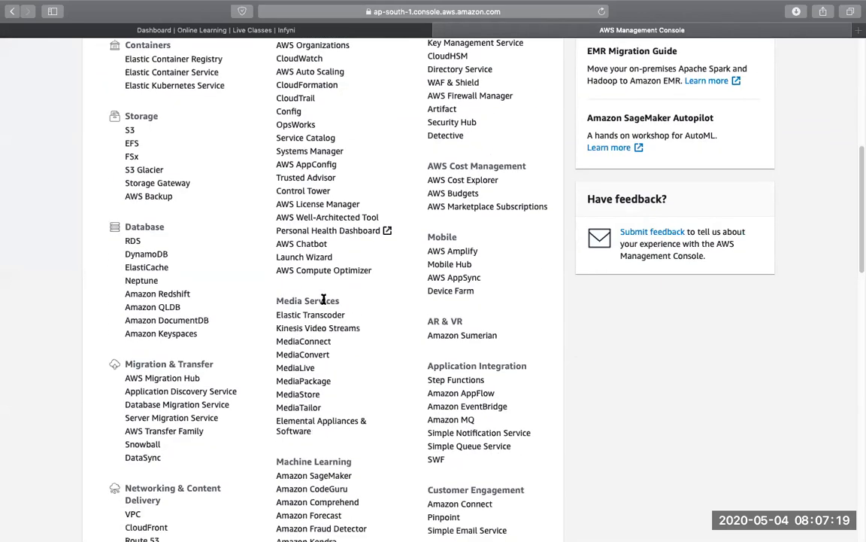
{"action": "double_click", "coordinate": [324, 300]}
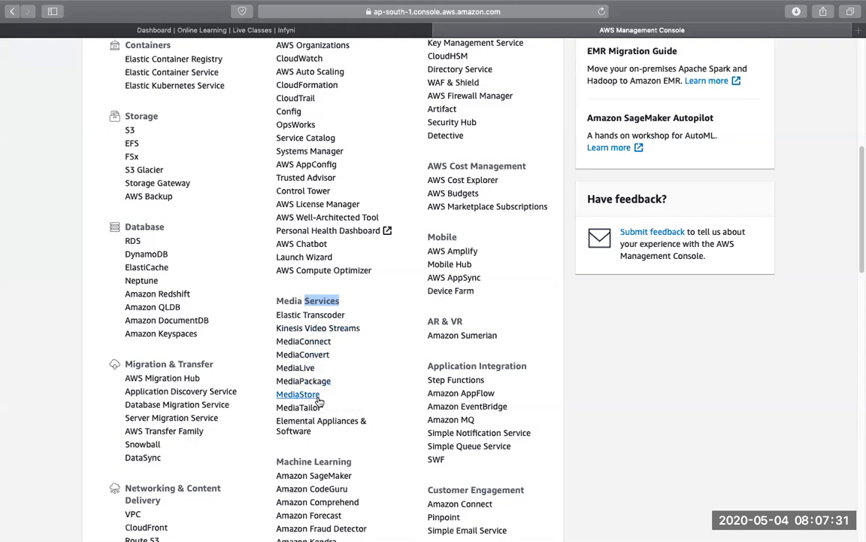
{"action": "scroll", "coordinate": [324, 406], "scroll_direction": "down", "scroll_amount": 3}
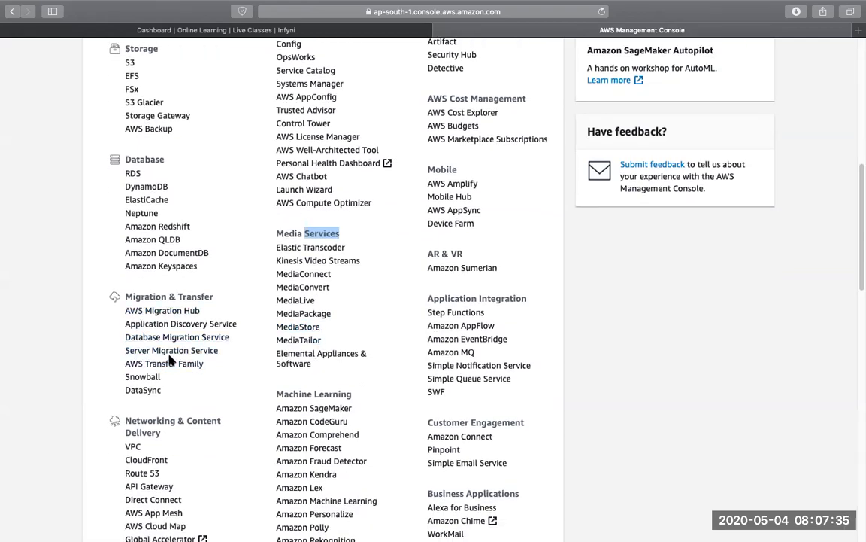
{"action": "scroll", "coordinate": [310, 354], "scroll_direction": "down", "scroll_amount": 2}
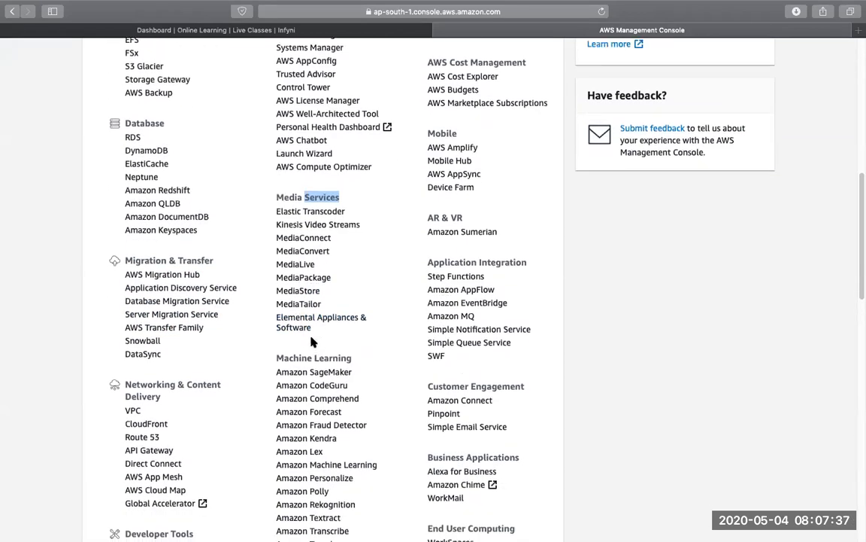
{"action": "scroll", "coordinate": [312, 341], "scroll_direction": "down", "scroll_amount": 5}
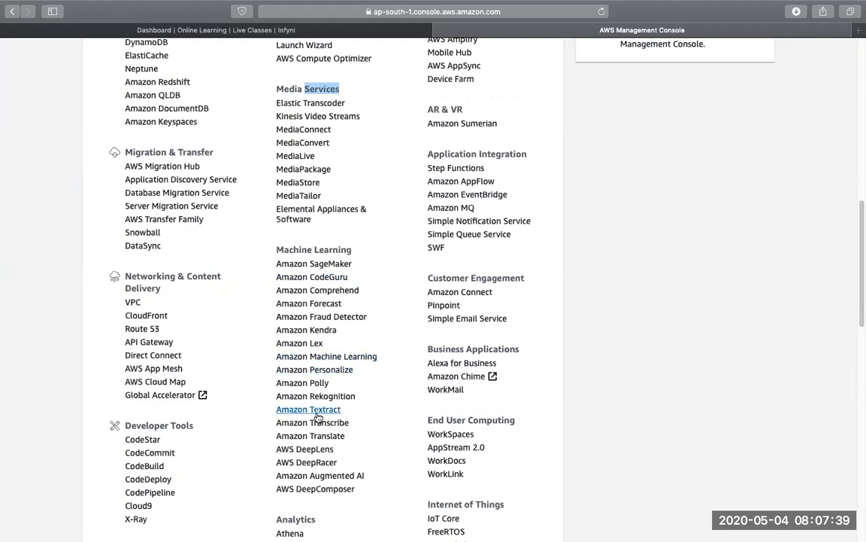
{"action": "scroll", "coordinate": [317, 416], "scroll_direction": "down", "scroll_amount": 10}
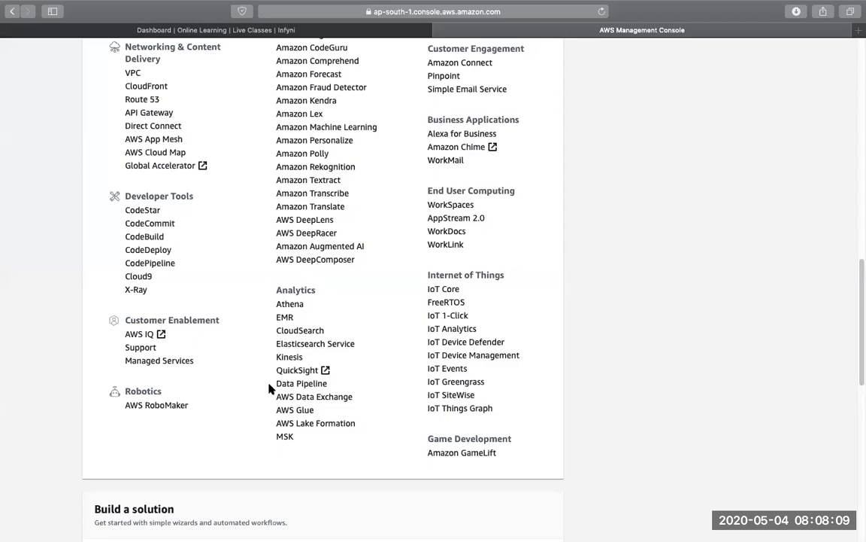
{"action": "scroll", "coordinate": [273, 362], "scroll_direction": "up", "scroll_amount": 2}
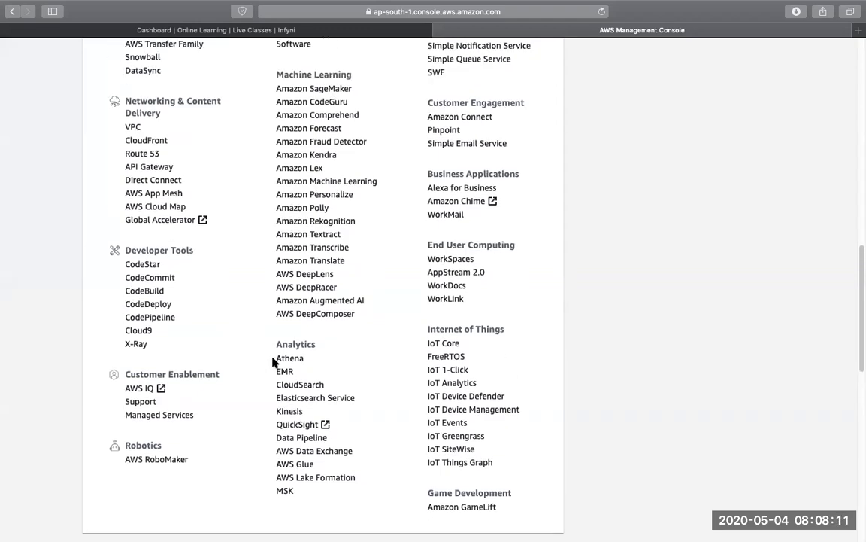
{"action": "scroll", "coordinate": [273, 362], "scroll_direction": "up", "scroll_amount": 8}
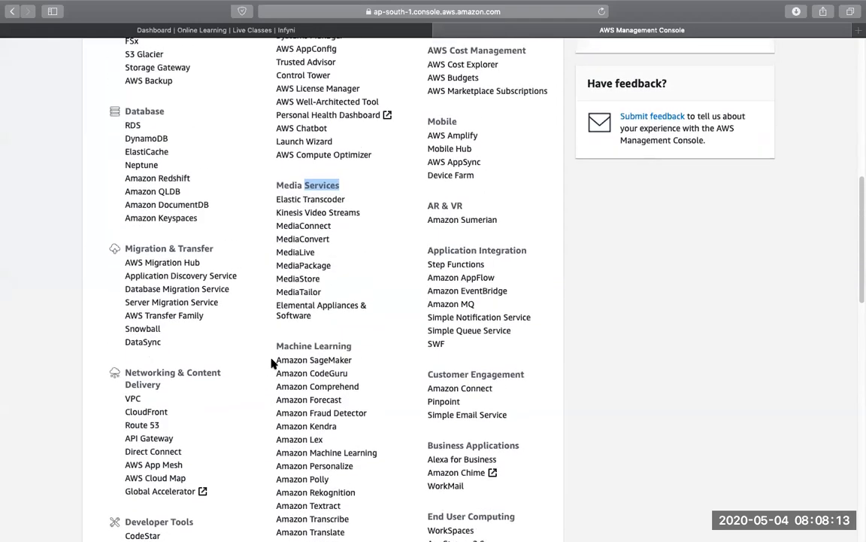
{"action": "scroll", "coordinate": [271, 363], "scroll_direction": "up", "scroll_amount": 10}
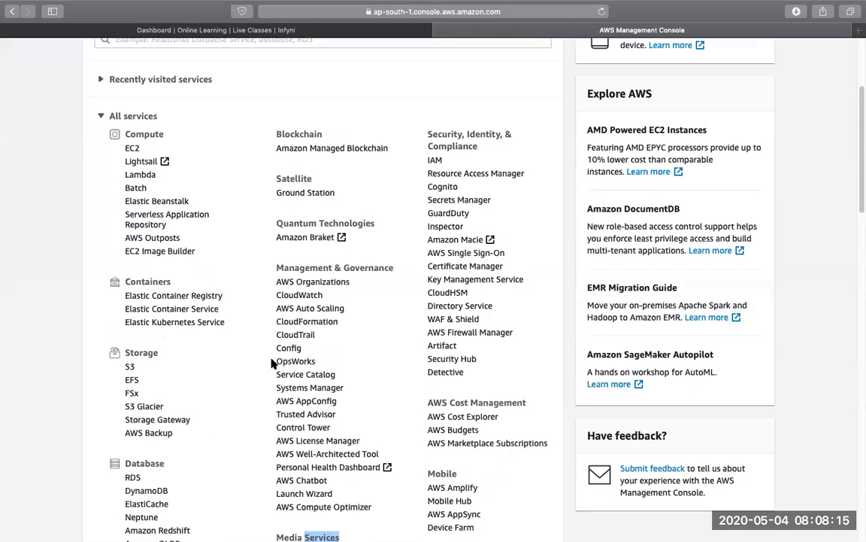
{"action": "scroll", "coordinate": [272, 362], "scroll_direction": "up", "scroll_amount": 5}
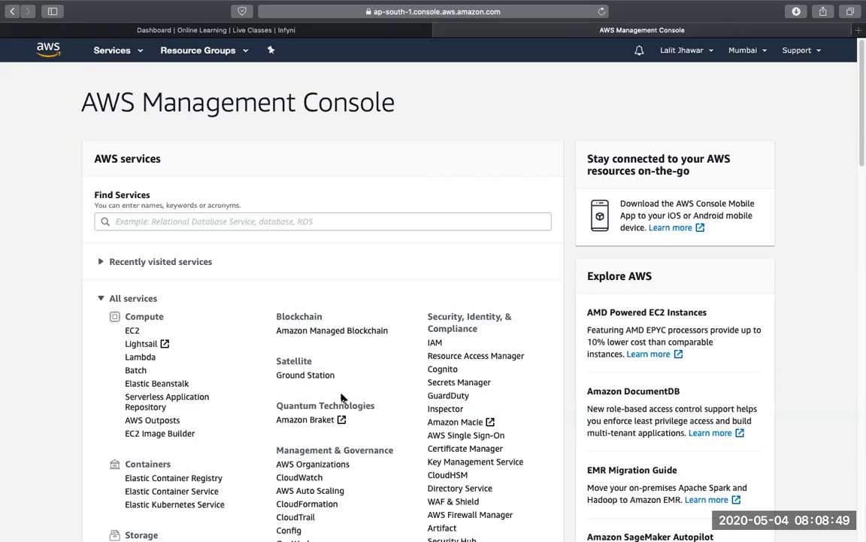
Open the EC2 service dashboard and check the list of available regions, keeping Asia Pacific (Mumbai)
{"action": "scroll", "coordinate": [242, 267], "scroll_direction": "down", "scroll_amount": 1}
{"action": "scroll", "coordinate": [242, 266], "scroll_direction": "down", "scroll_amount": 1}
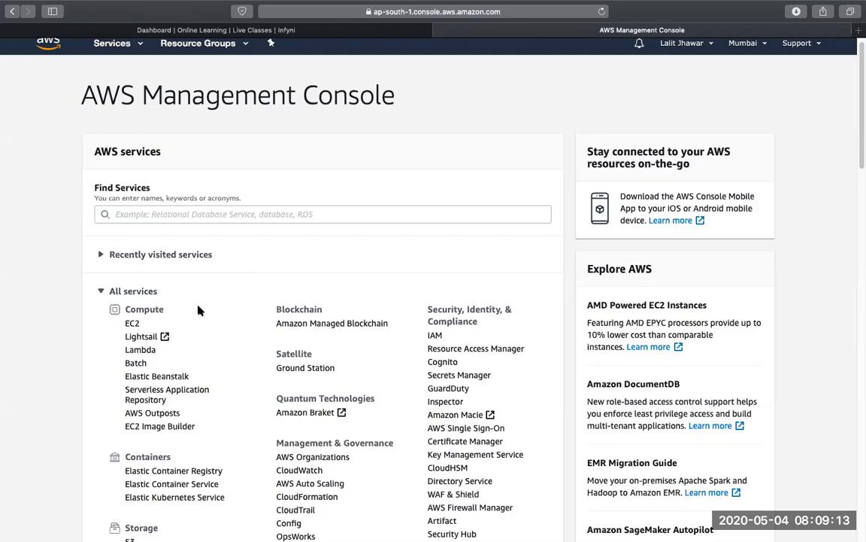
{"action": "left_click", "coordinate": [132, 324]}
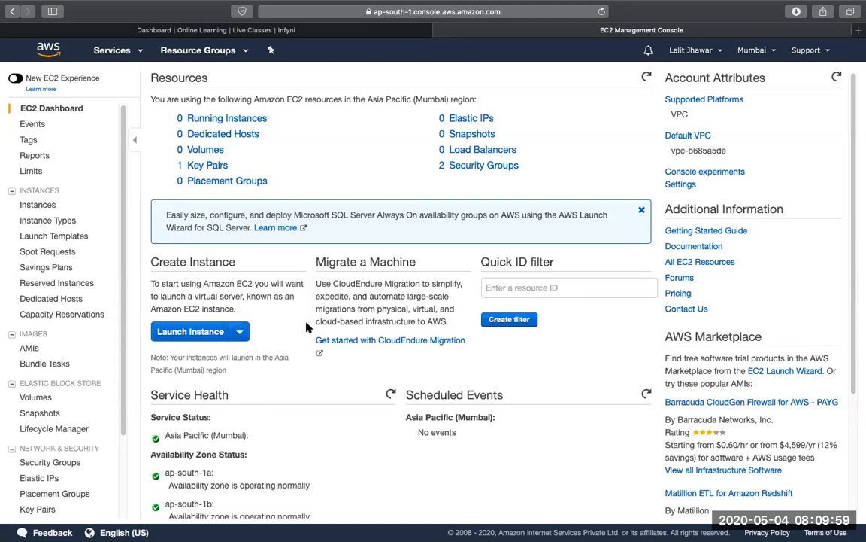
{"action": "left_click", "coordinate": [750, 51]}
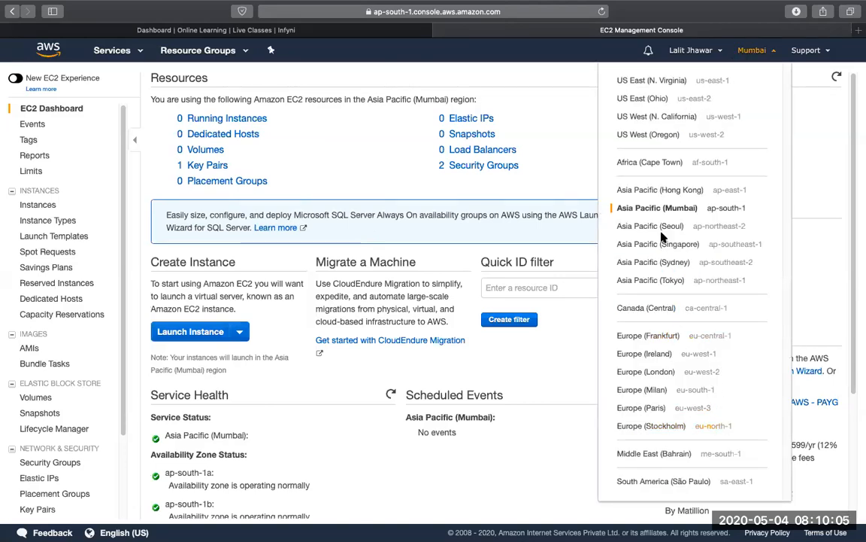
{"action": "left_click", "coordinate": [410, 259]}
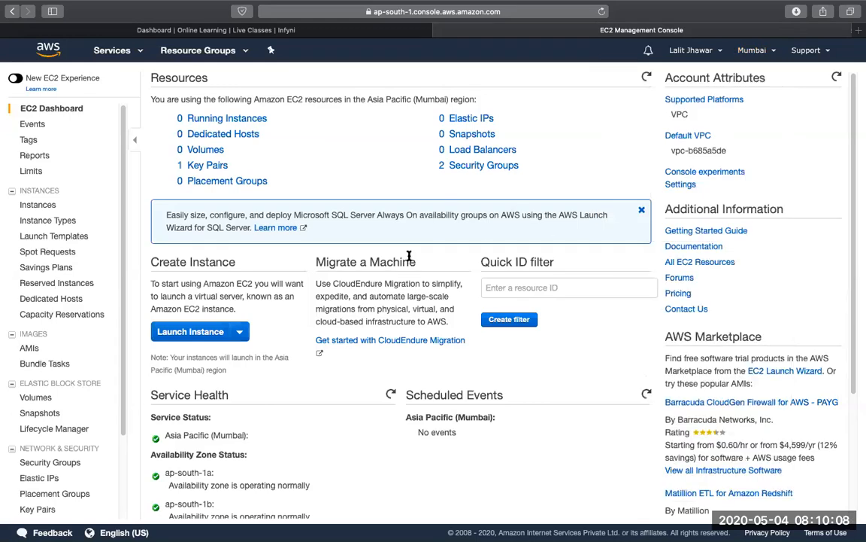
Start launching an instance and choose the free-tier Amazon Linux 2 AMI (HVM), SSD Volume Type, 64-bit (x86)
{"action": "left_click", "coordinate": [194, 332]}
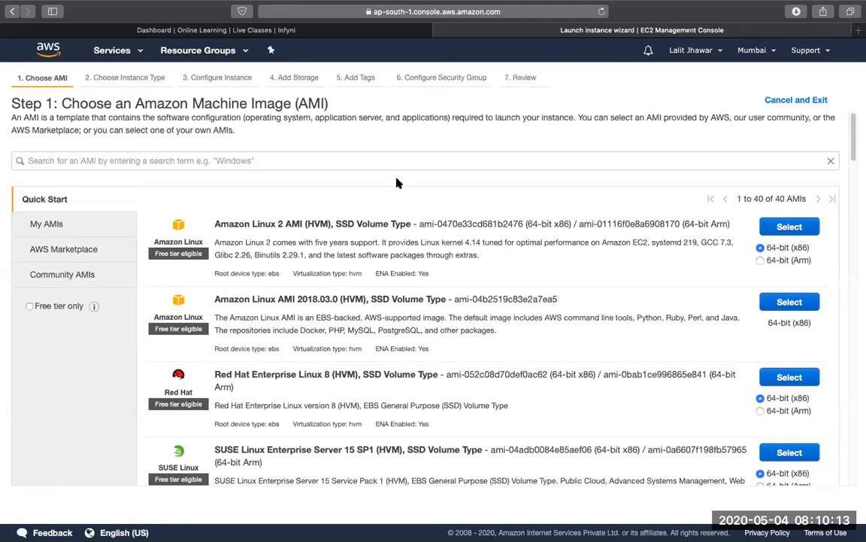
{"action": "scroll", "coordinate": [464, 391], "scroll_direction": "down", "scroll_amount": 5}
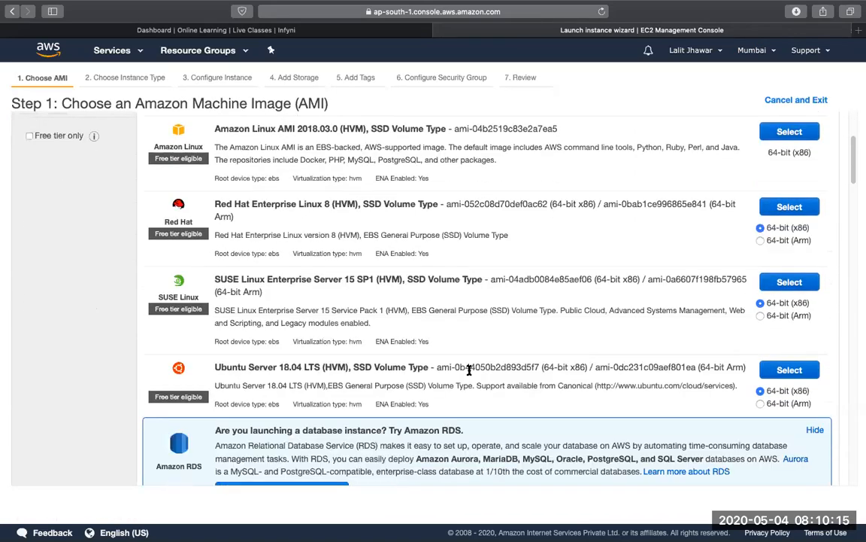
{"action": "scroll", "coordinate": [468, 372], "scroll_direction": "up", "scroll_amount": 5}
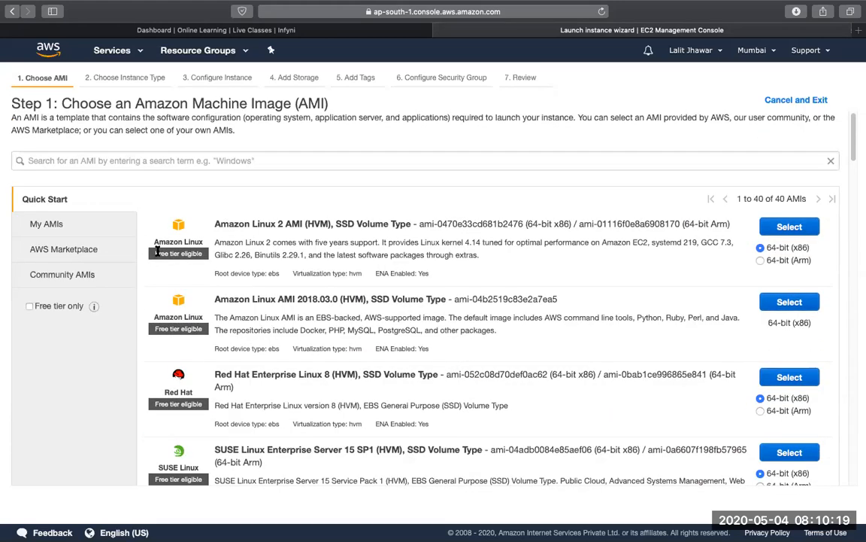
{"action": "left_click_drag", "start_coordinate": [155, 254], "coordinate": [201, 254]}
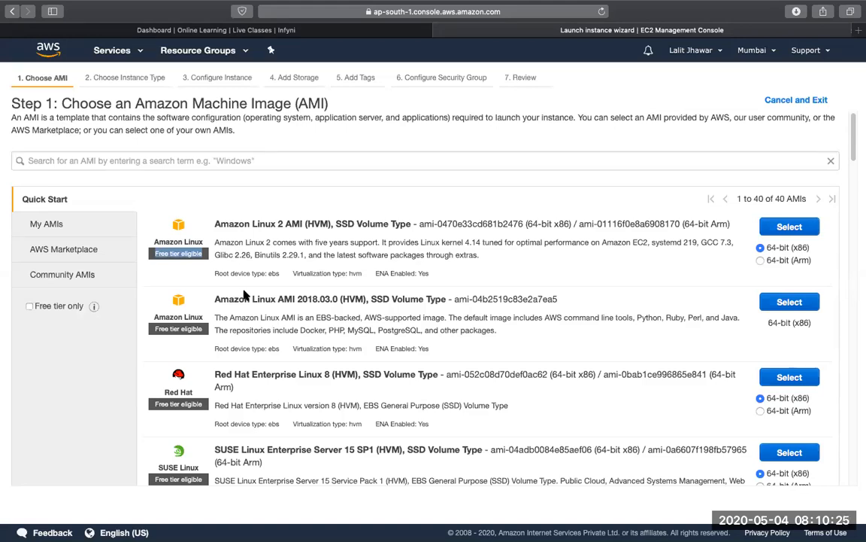
{"action": "scroll", "coordinate": [248, 308], "scroll_direction": "down", "scroll_amount": 10}
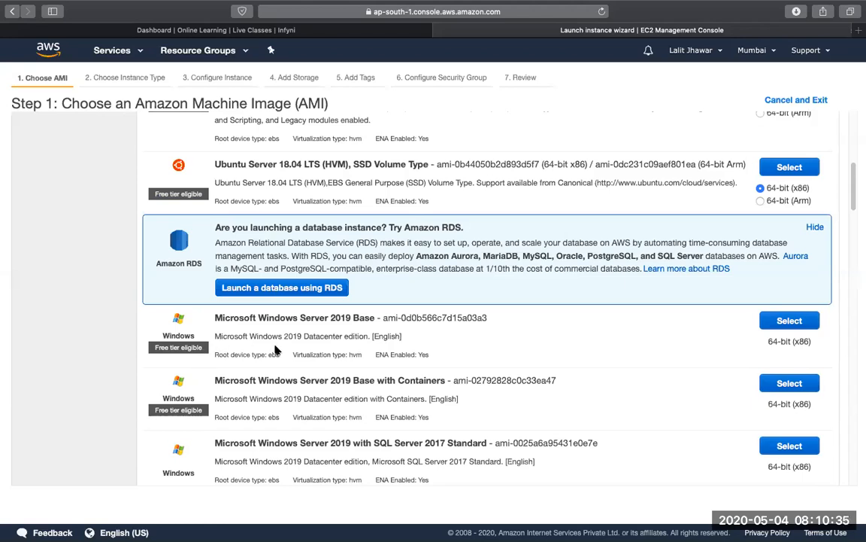
{"action": "scroll", "coordinate": [277, 349], "scroll_direction": "up", "scroll_amount": 10}
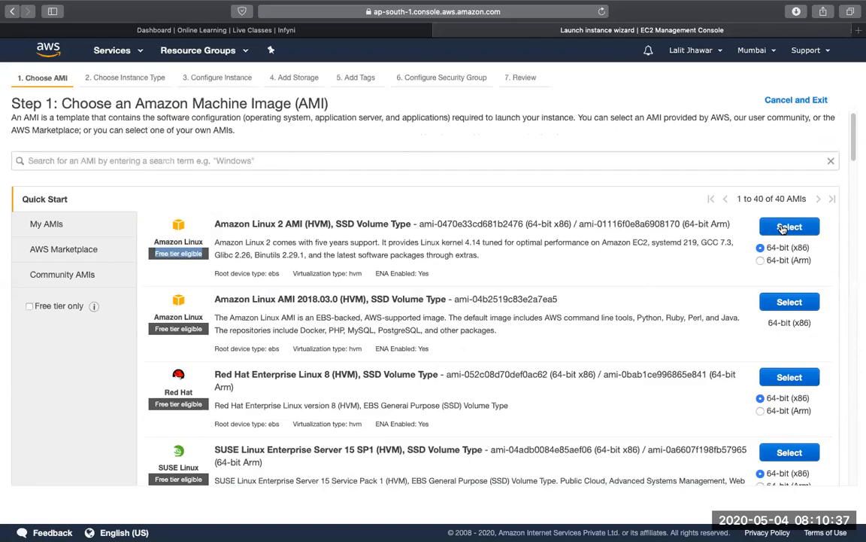
{"action": "left_click", "coordinate": [788, 226]}
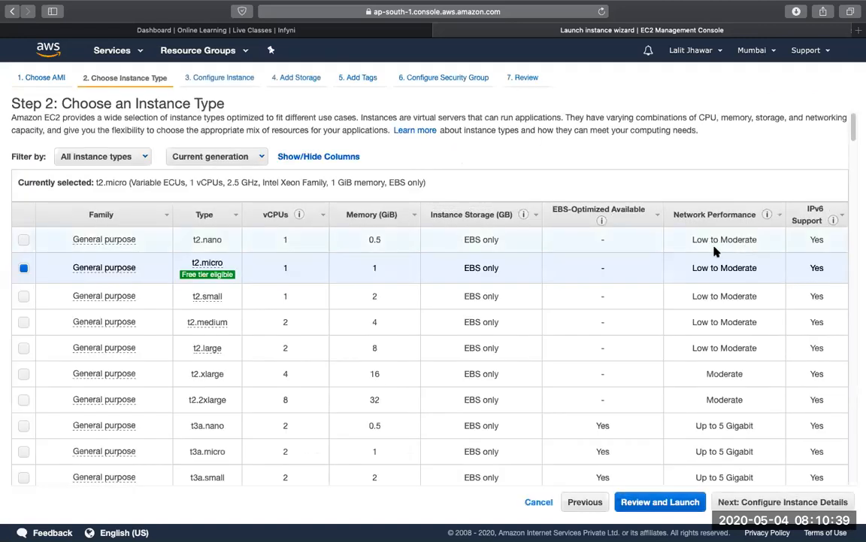
Keep the t2.micro instance type and accept the default instance details and storage, continuing to the tags step
{"action": "mouse_move", "coordinate": [201, 265]}
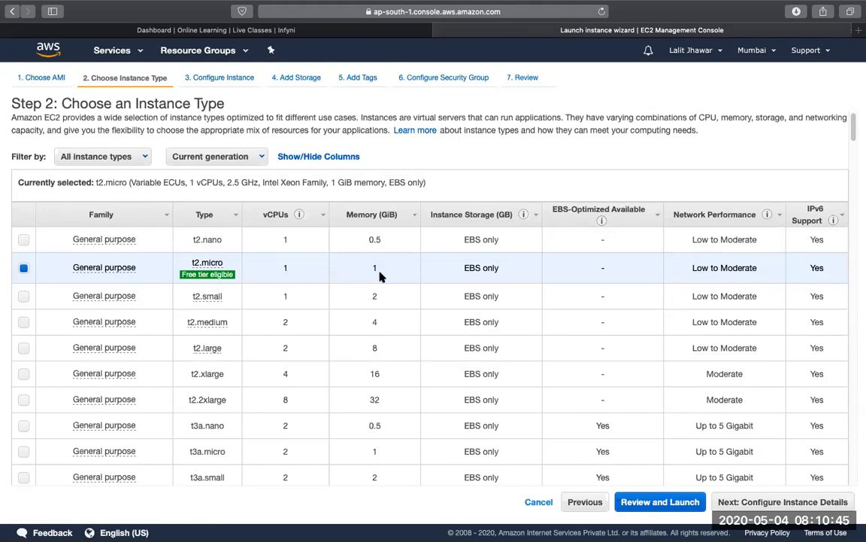
{"action": "left_click", "coordinate": [727, 500]}
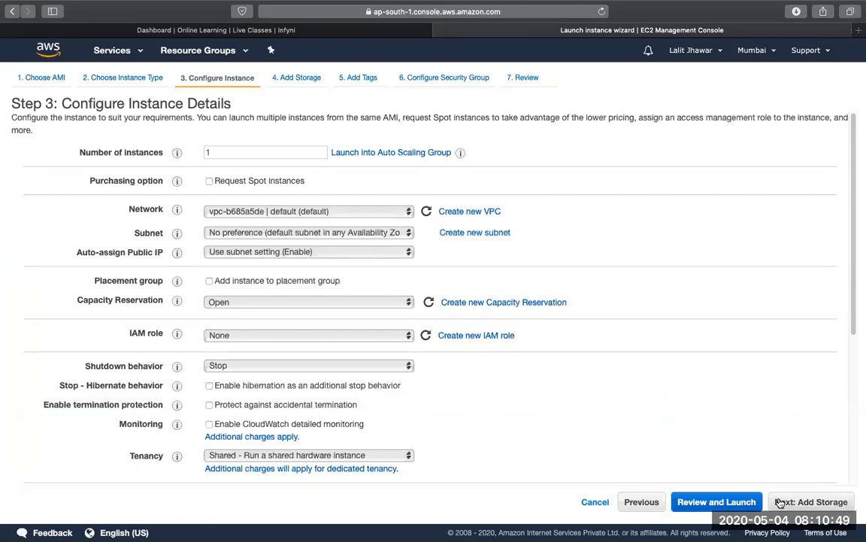
{"action": "left_click", "coordinate": [805, 504]}
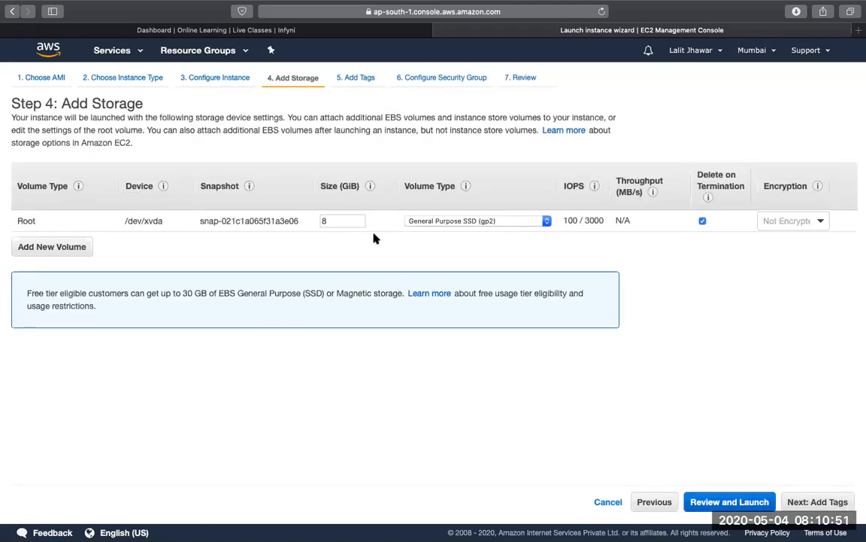
{"action": "left_click", "coordinate": [824, 501]}
Add a tag with key Name and value Linux Server, and continue to the security group configuration
{"action": "left_click", "coordinate": [41, 274]}
{"action": "type", "text": "Name"}
{"action": "key", "text": "Tab"}
{"action": "type", "text": "Linux Server"}
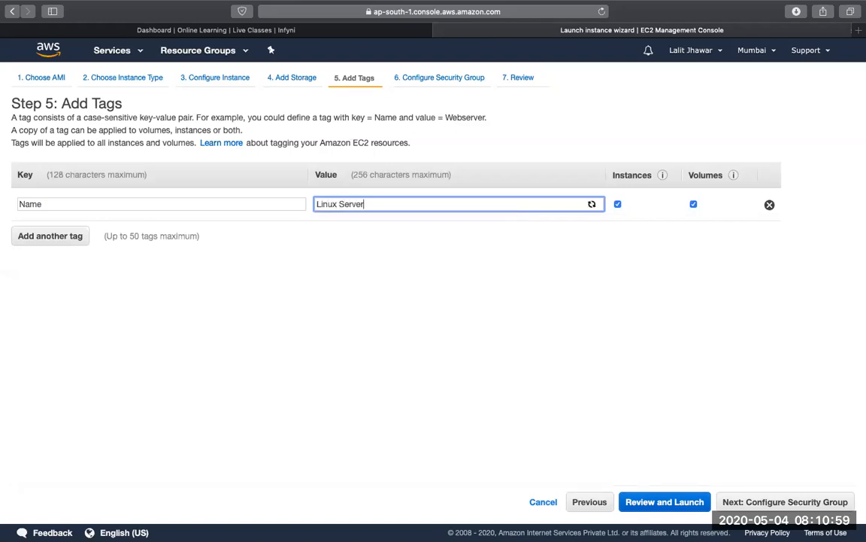
{"action": "left_click", "coordinate": [799, 501]}
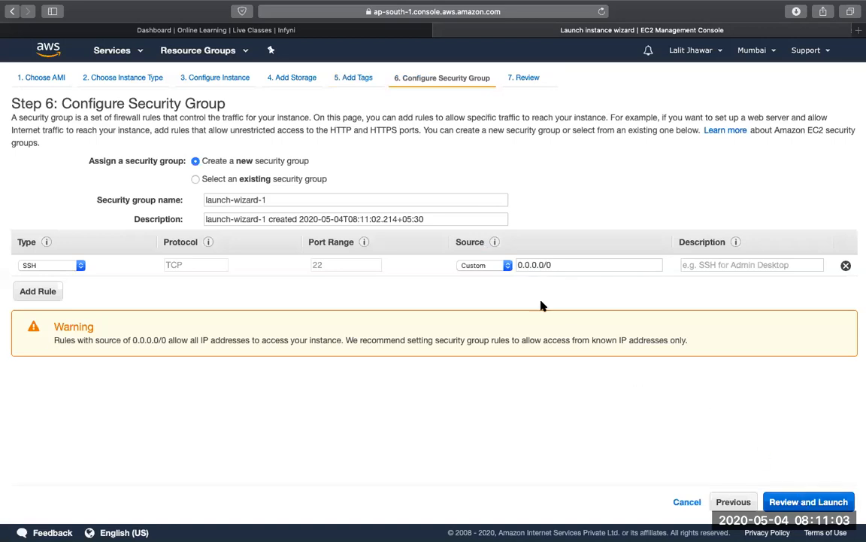
Name the new security group LinuxServer
{"action": "double_click", "coordinate": [441, 199]}
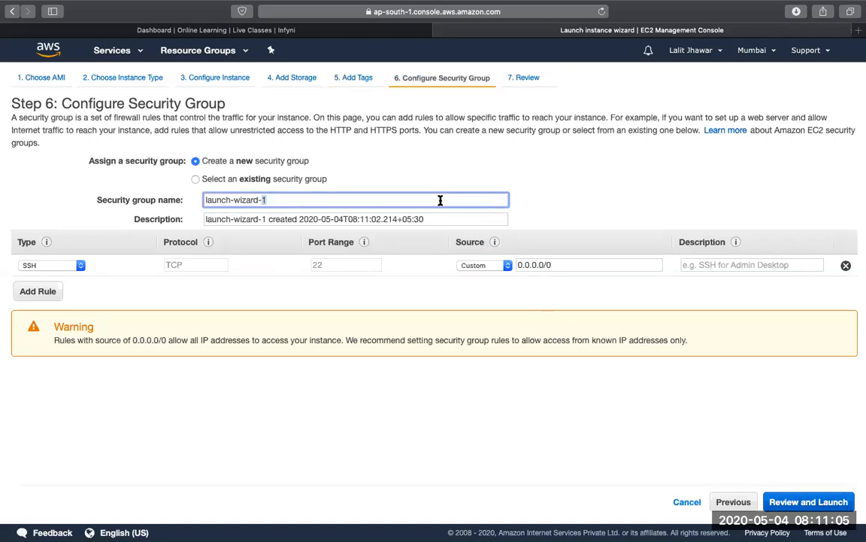
{"action": "triple_click", "coordinate": [440, 199]}
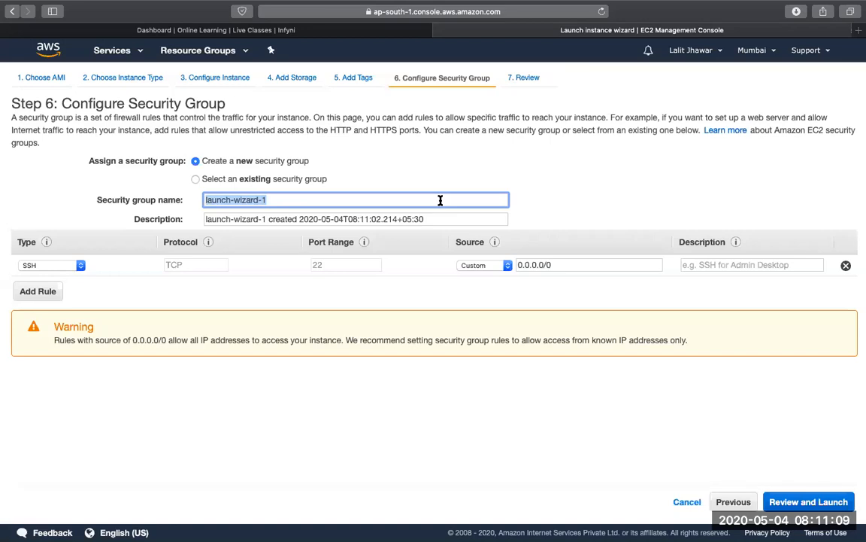
{"action": "type", "text": "LinuxServer"}
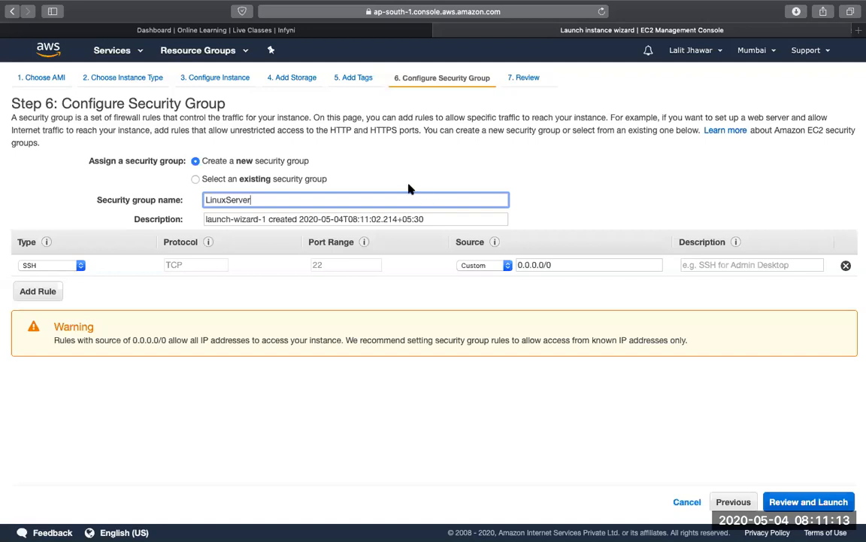
Add an HTTP rule to the security group and proceed to the instance launch review
{"action": "left_click", "coordinate": [41, 291]}
{"action": "key", "text": "h"}
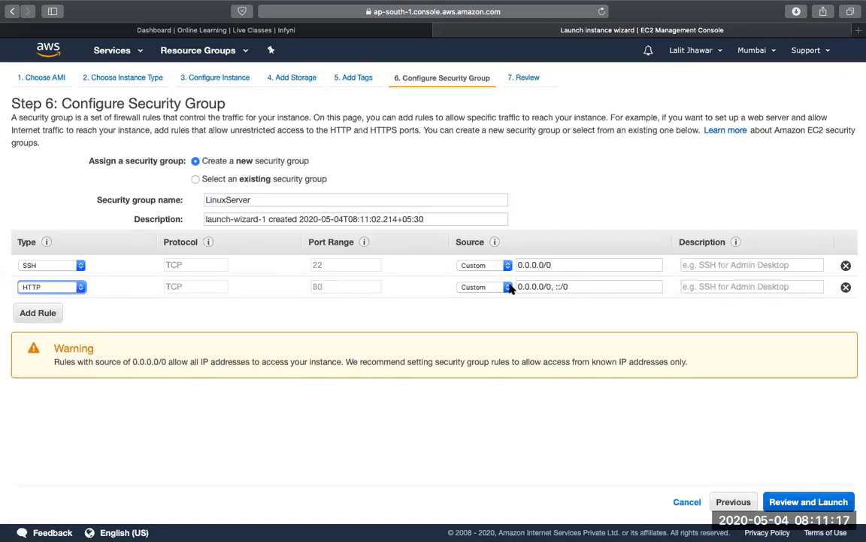
{"action": "left_click", "coordinate": [816, 502]}
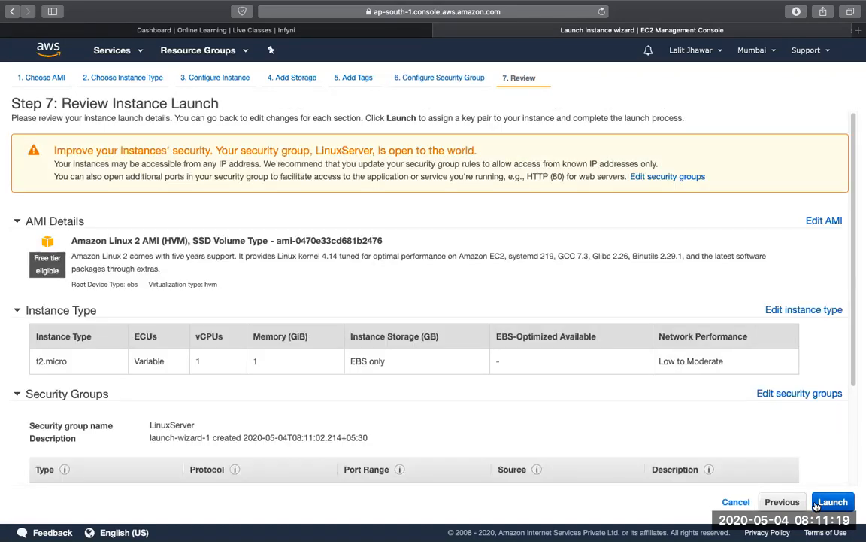
Launch the instance with the existing key pair MyKeyPair, acknowledging access to its private key file
{"action": "left_click", "coordinate": [820, 502]}
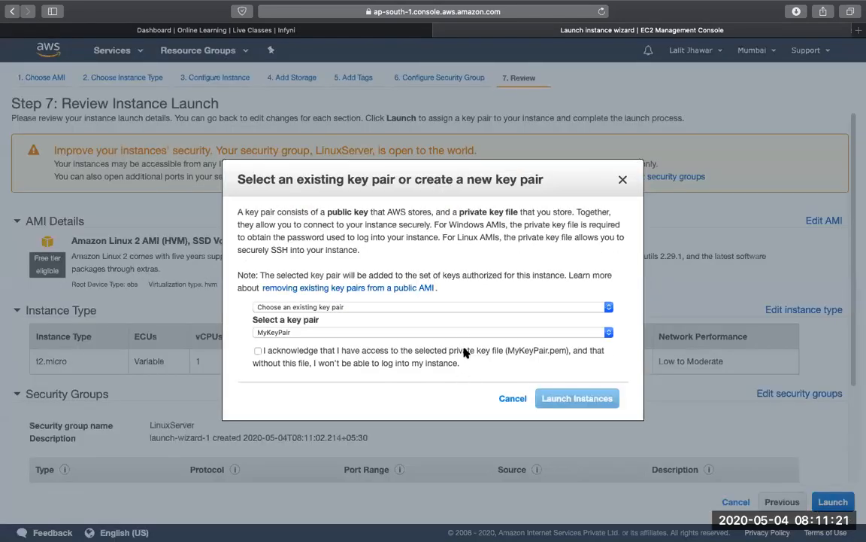
{"action": "left_click", "coordinate": [415, 350]}
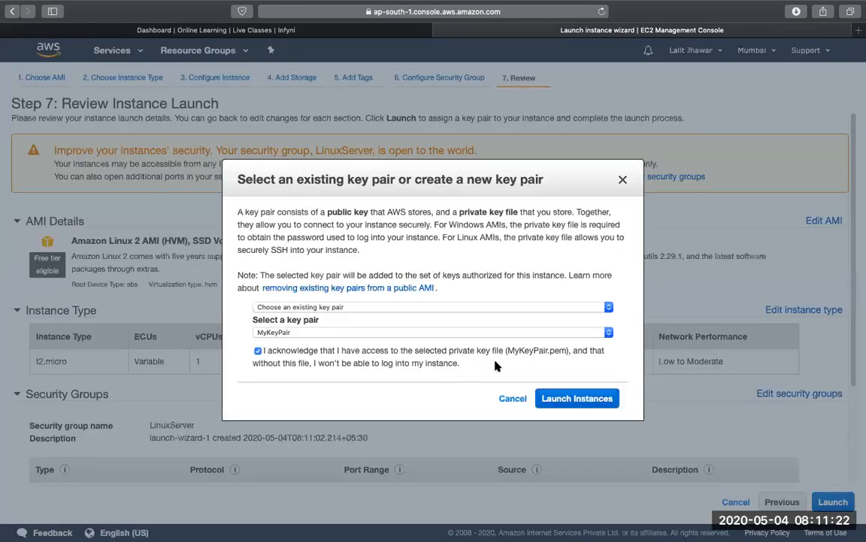
{"action": "left_click", "coordinate": [576, 398]}
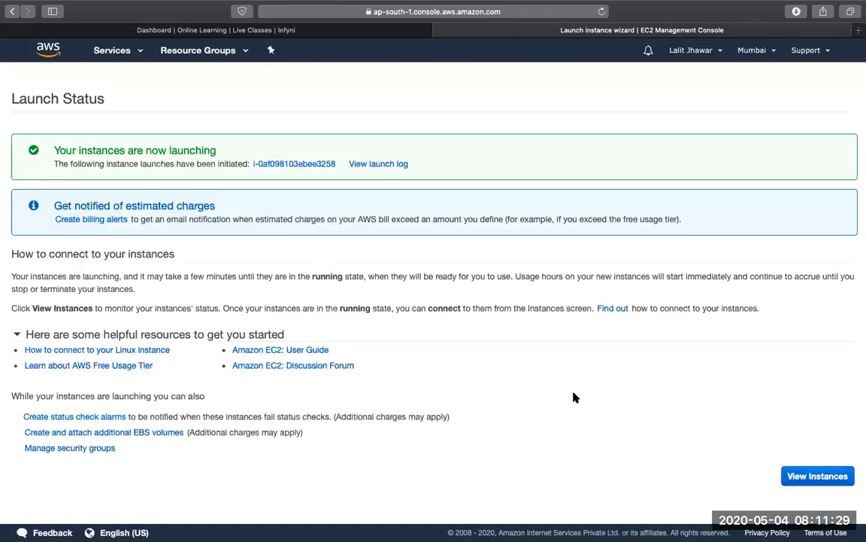
View the instances, refresh the list until Linux Server is running, and copy its IPv4 public IP
{"action": "left_click", "coordinate": [799, 476]}
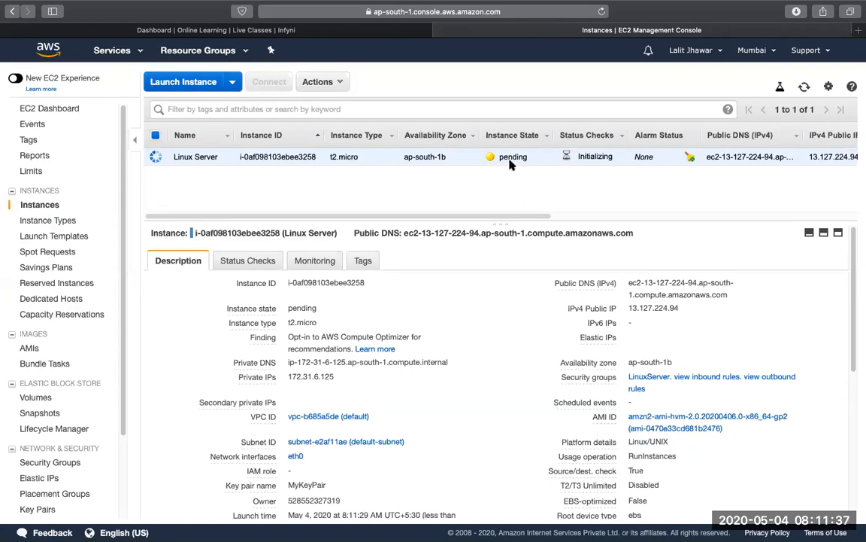
{"action": "left_click", "coordinate": [805, 87]}
{"action": "left_click", "coordinate": [805, 87]}
{"action": "left_click", "coordinate": [805, 87]}
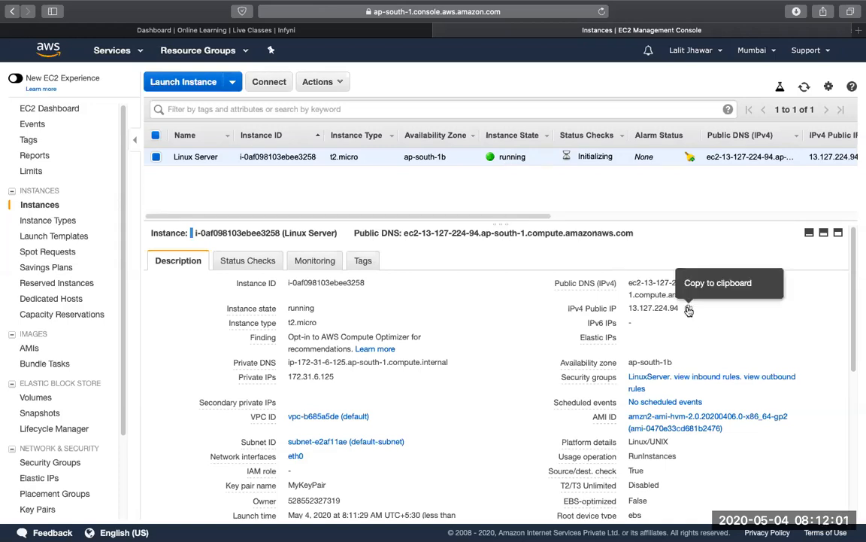
{"action": "left_click", "coordinate": [689, 310]}
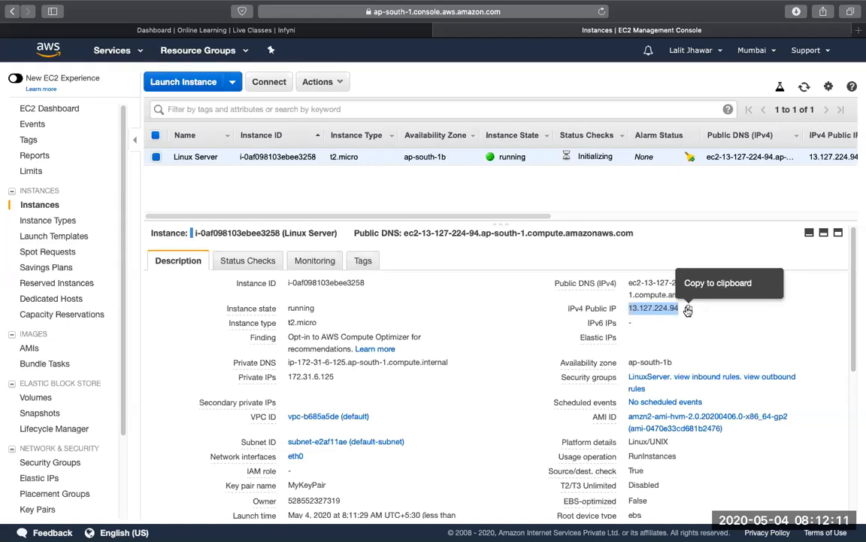
Switch to a new Terminal window and change to the Downloads directory
{"action": "key", "text": "ctrl+Left"}
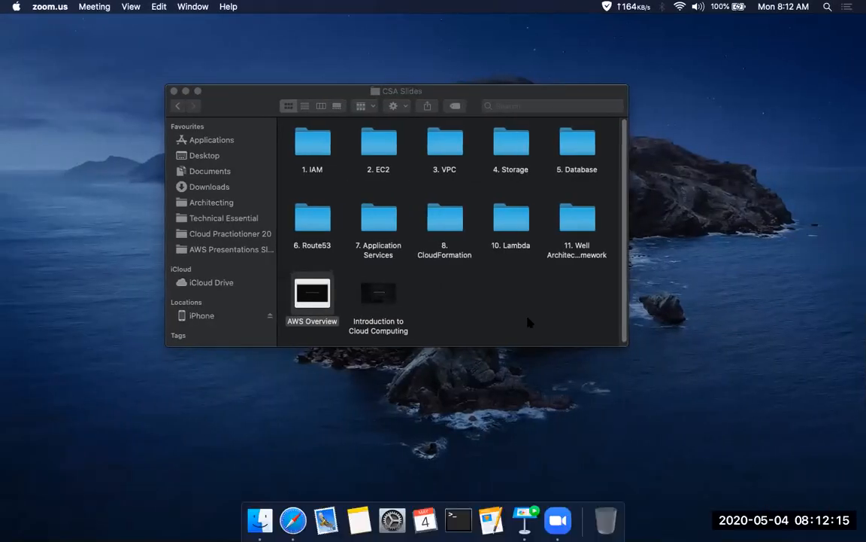
{"action": "key", "text": "super+space"}
{"action": "type", "text": "c"}
{"action": "key", "text": "BackSpace"}
{"action": "type", "text": "ter"}
{"action": "key", "text": "Return"}
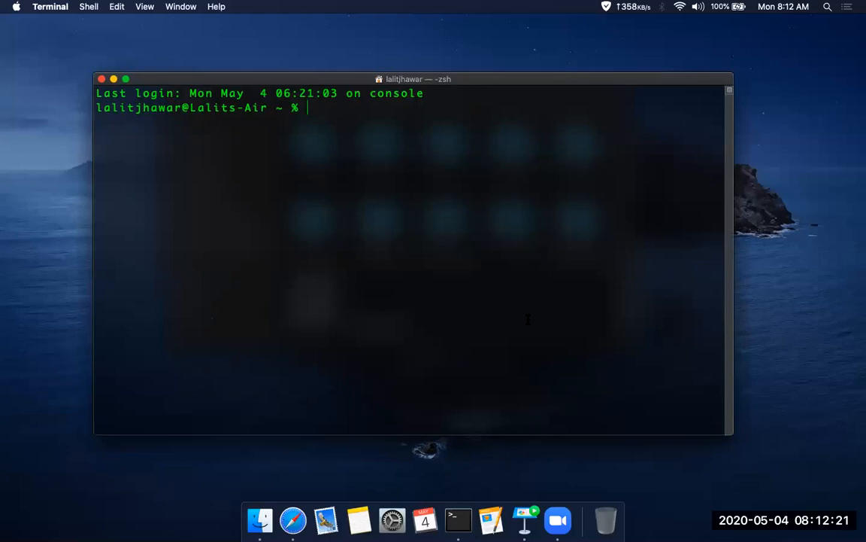
{"action": "left_click_drag", "start_coordinate": [507, 82], "coordinate": [427, 82]}
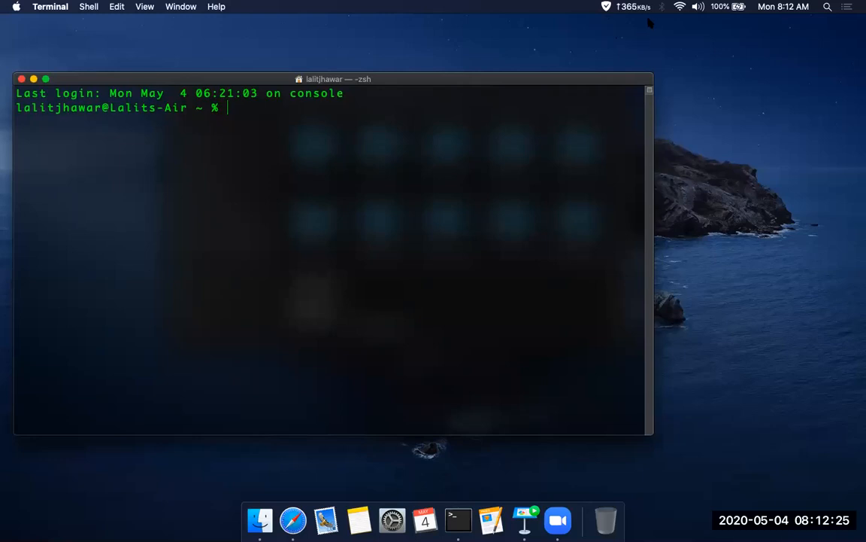
{"action": "type", "text": "cd Downloads"}
{"action": "key", "text": "Return"}
Connect over SSH as ec2-user to 13.127.224.94 using MyKeyPair.pem, accepting the host's authenticity
{"action": "type", "text": "ssh -i "}
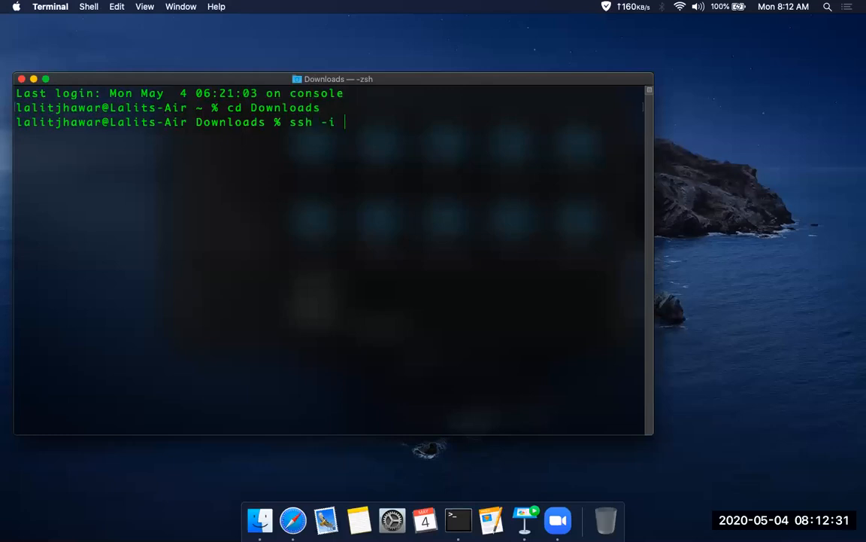
{"action": "type", "text": "MyKeyPair.pem ec2-user@"}
{"action": "key", "text": "super+v"}
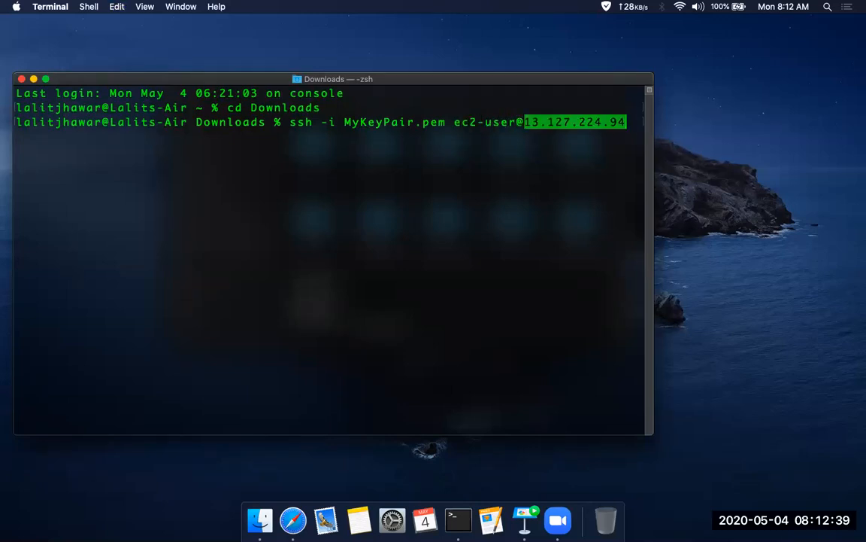
{"action": "key", "text": "Return"}
{"action": "type", "text": "ye"}
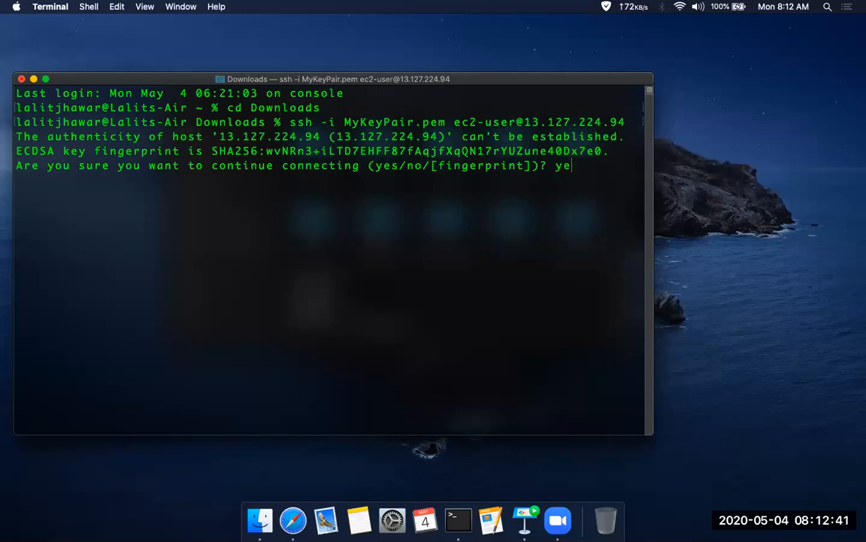
{"action": "type", "text": "s"}
{"action": "key", "text": "Return"}
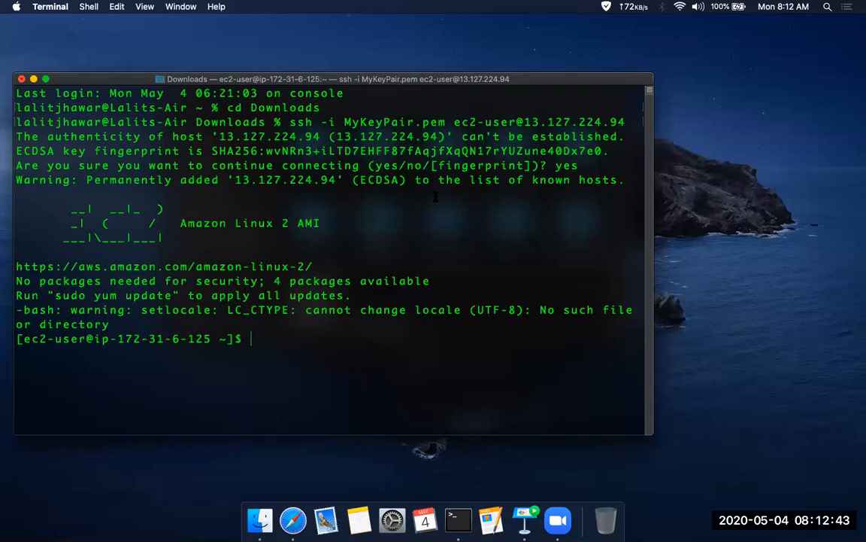
Compare the private IP in the SSH prompt with the instance's private IP in the EC2 console in Safari
{"action": "left_click_drag", "start_coordinate": [181, 224], "coordinate": [322, 224]}
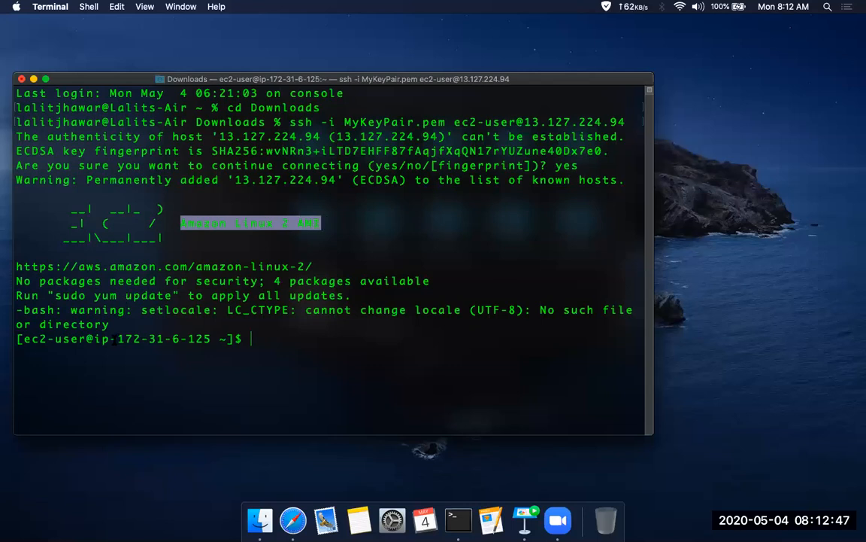
{"action": "left_click_drag", "start_coordinate": [118, 339], "coordinate": [214, 318]}
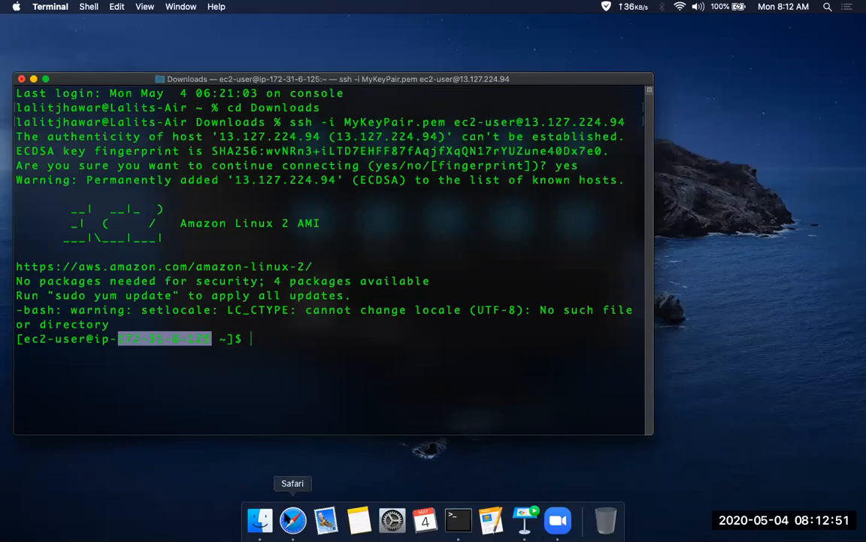
{"action": "left_click", "coordinate": [292, 519]}
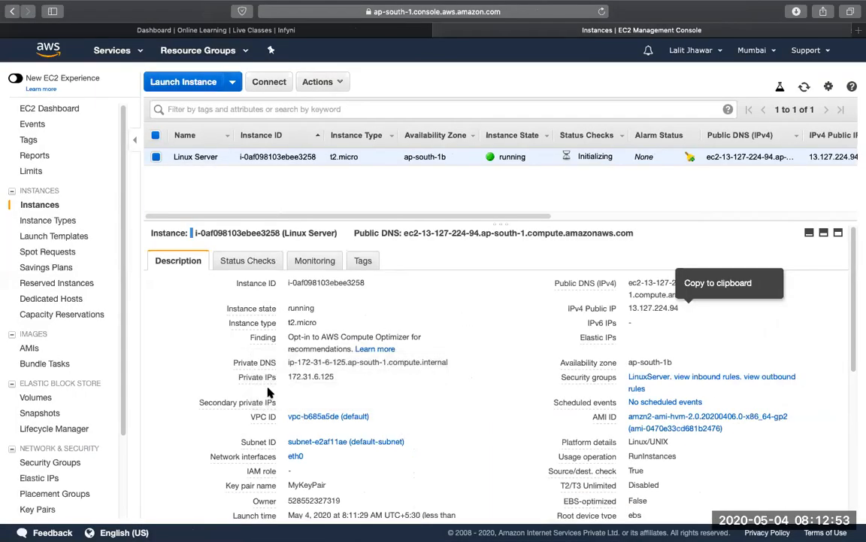
{"action": "left_click_drag", "start_coordinate": [287, 378], "coordinate": [335, 381]}
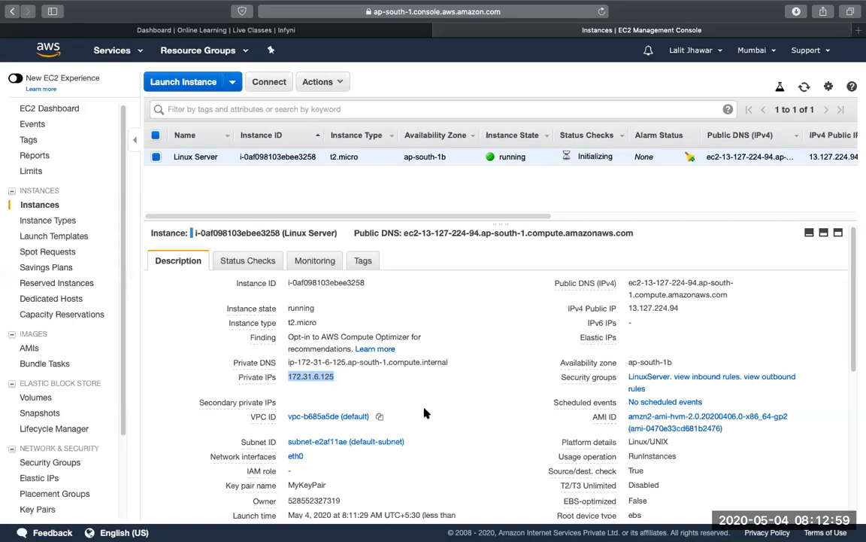
Switch back to Terminal and try to install httpd with yum as ec2-user, answering yes automatically
{"action": "key", "text": "ctrl+Left"}
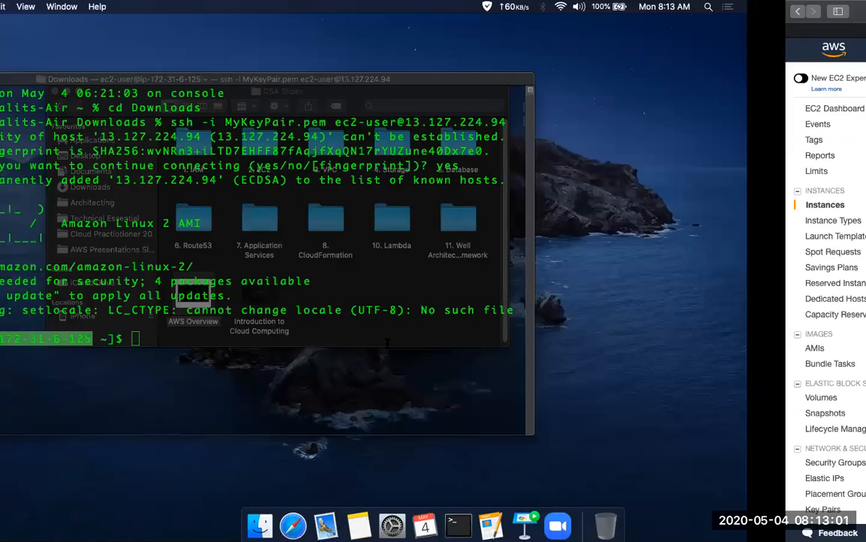
{"action": "type", "text": "yum install httpd -y"}
{"action": "key", "text": "Return"}
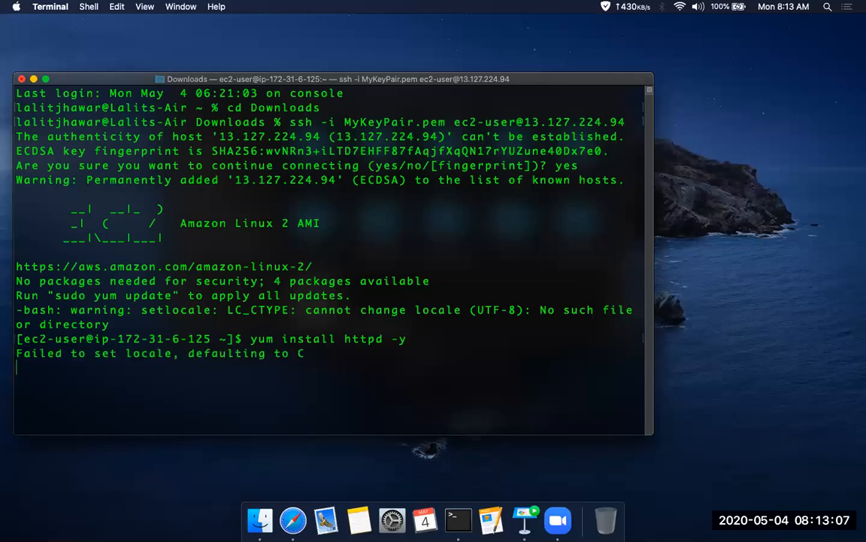
Become root with sudo su and install the httpd package using yum with the -y option
{"action": "type", "text": "sudo su"}
{"action": "key", "text": "Return"}
{"action": "type", "text": "yum install httpd -y"}
{"action": "key", "text": "Return"}
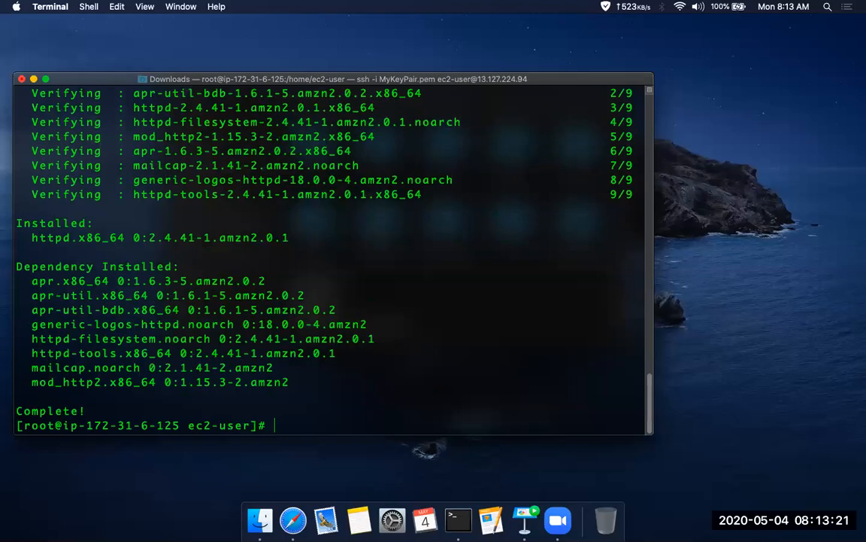
In a new Safari tab, search the web for "html templates free" and open the free-css.com templates page
{"action": "key", "text": "ctrl+Right"}
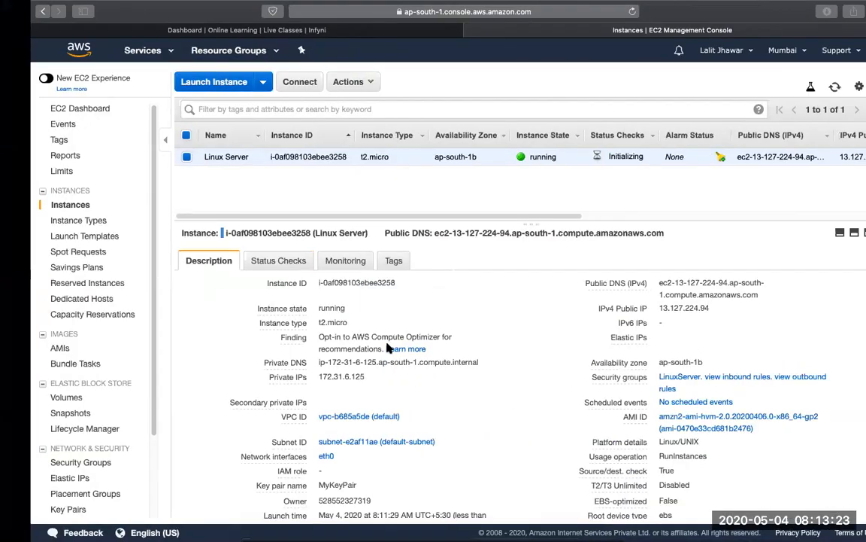
{"action": "key", "text": "super+t"}
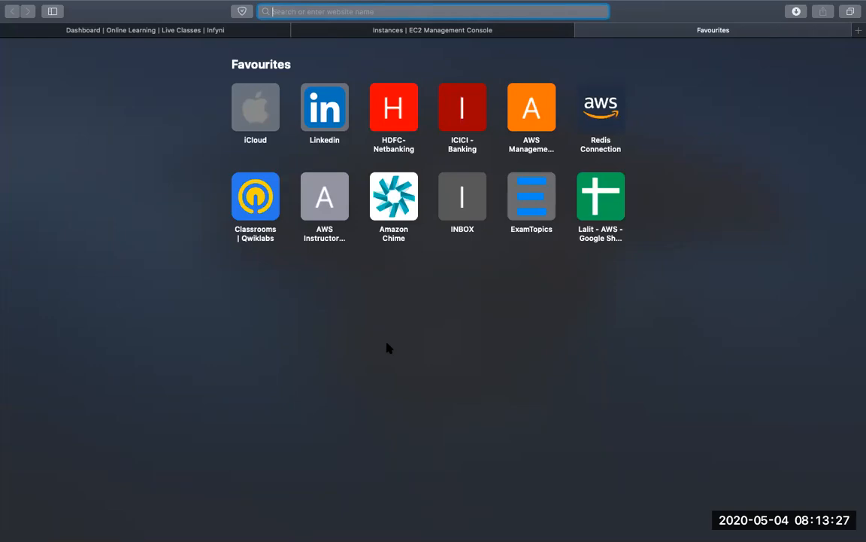
{"action": "type", "text": "html templa"}
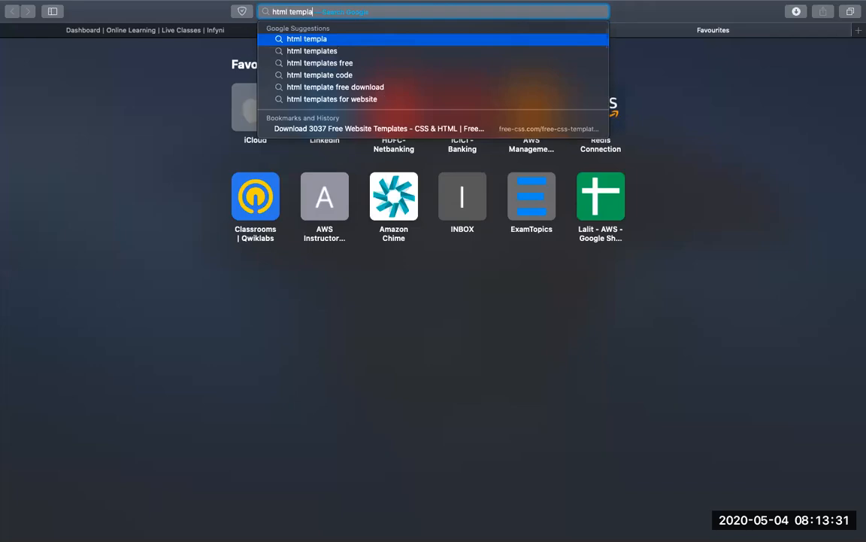
{"action": "key", "text": "Down"}
{"action": "key", "text": "Down"}
{"action": "key", "text": "Return"}
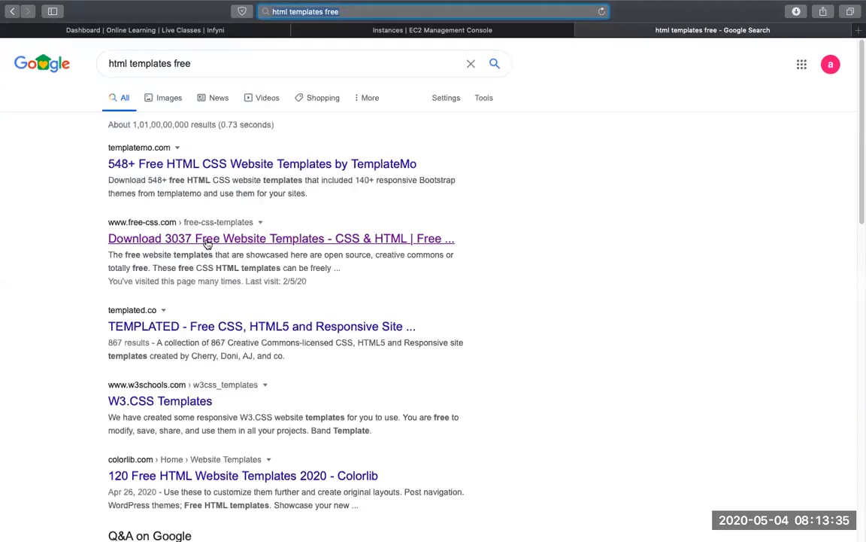
{"action": "left_click", "coordinate": [207, 239]}
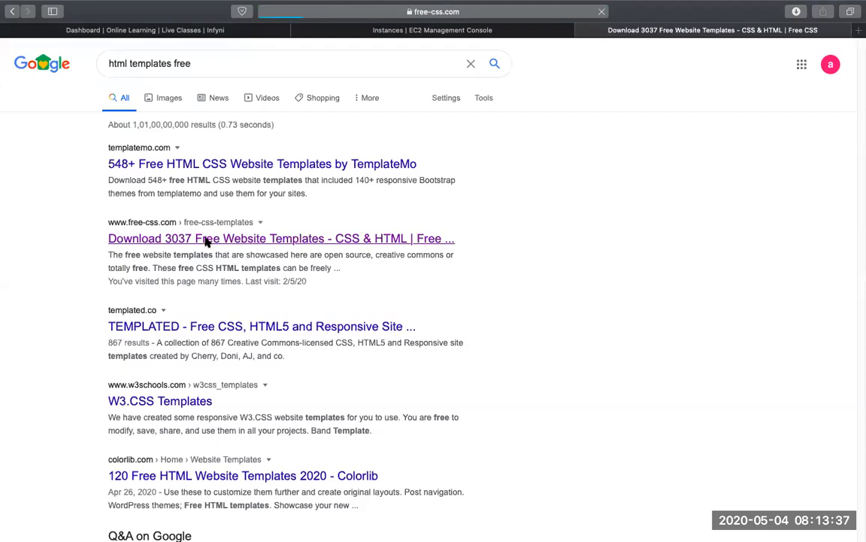
Open the DevFolio template's page and copy its download link
{"action": "scroll", "coordinate": [113, 289], "scroll_direction": "down", "scroll_amount": 3}
{"action": "scroll", "coordinate": [84, 295], "scroll_direction": "up", "scroll_amount": 1}
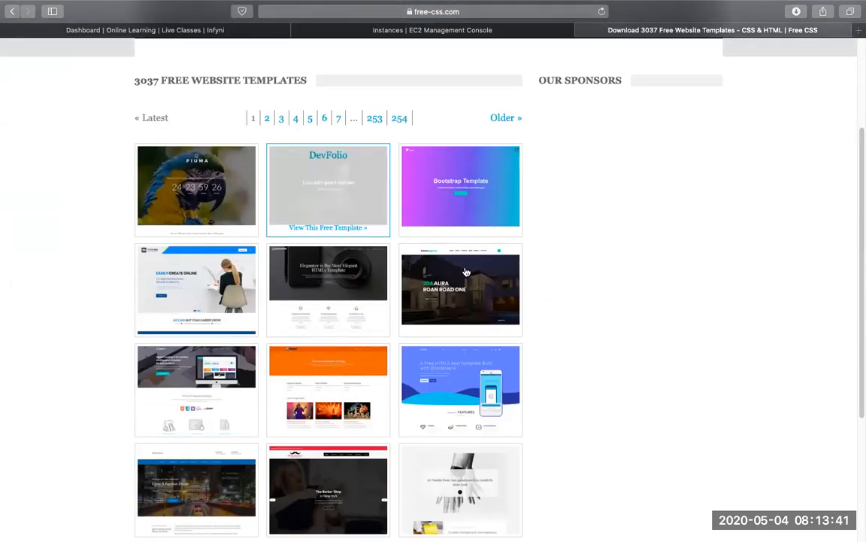
{"action": "left_click", "coordinate": [352, 195]}
{"action": "scroll", "coordinate": [364, 410], "scroll_direction": "down", "scroll_amount": 1}
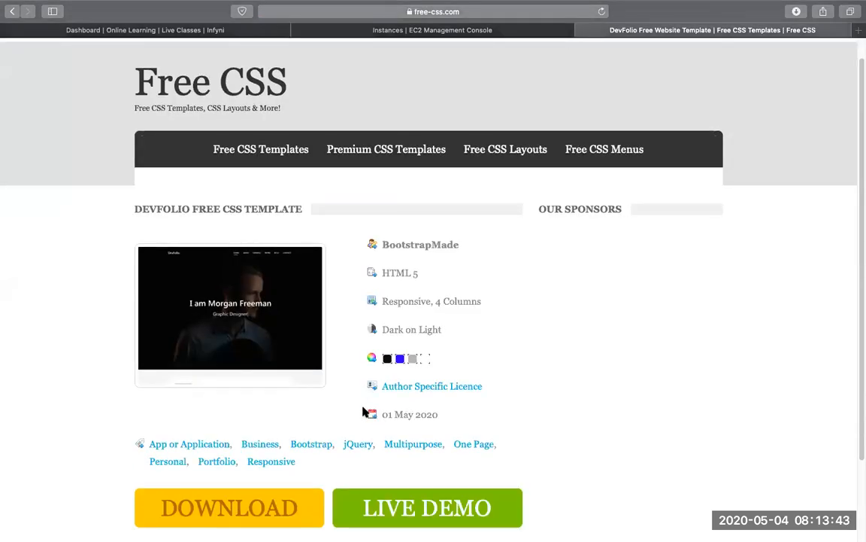
{"action": "right_click", "coordinate": [223, 507]}
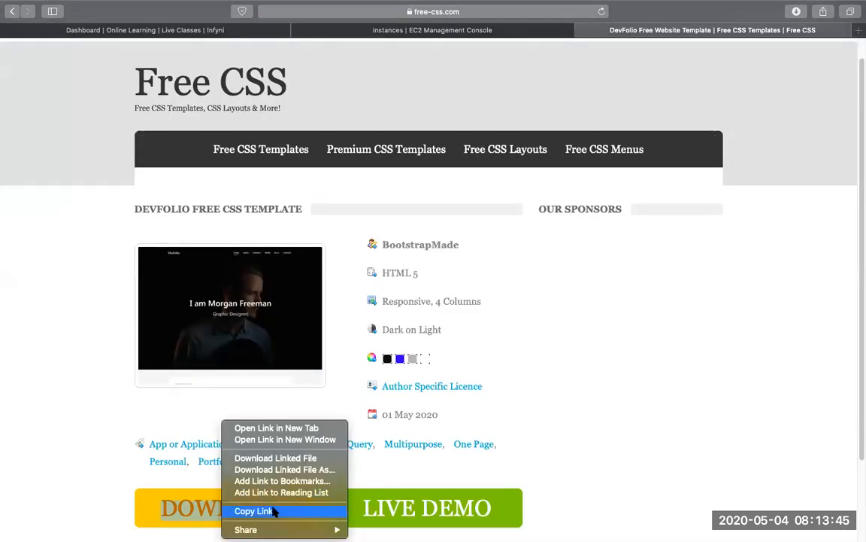
{"action": "left_click", "coordinate": [274, 511]}
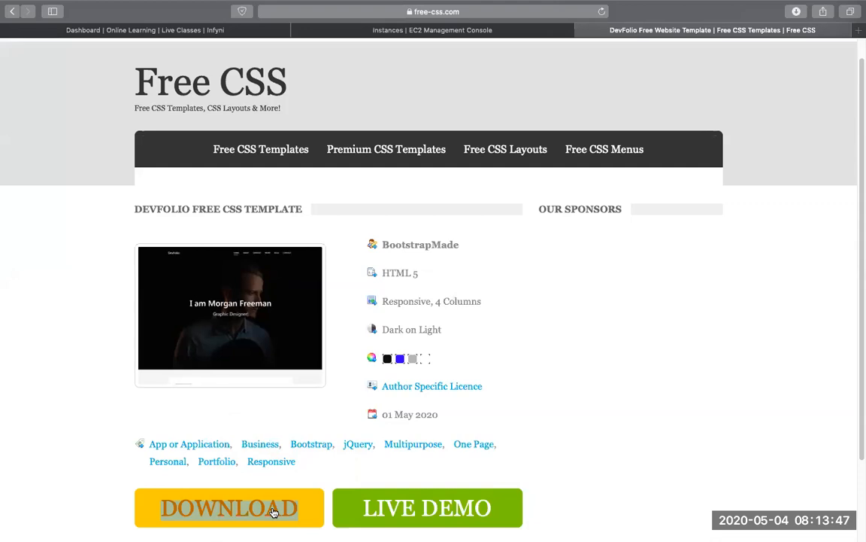
In Terminal, change to /var/www/html/, download devfolio.zip from the copied link with wget, and list the directory
{"action": "key", "text": "ctrl+Left"}
{"action": "type", "text": "cd /var/www/html/"}
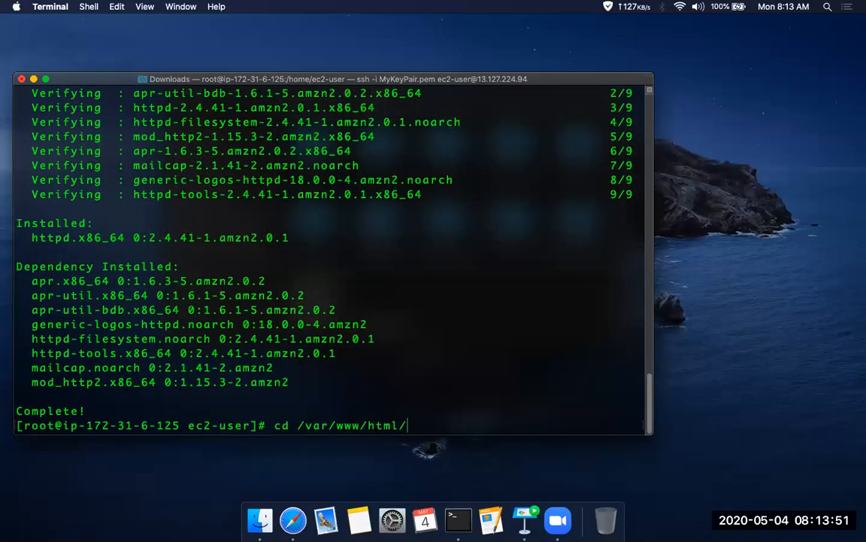
{"action": "key", "text": "Return"}
{"action": "type", "text": "wget"}
{"action": "key", "text": "super+v"}
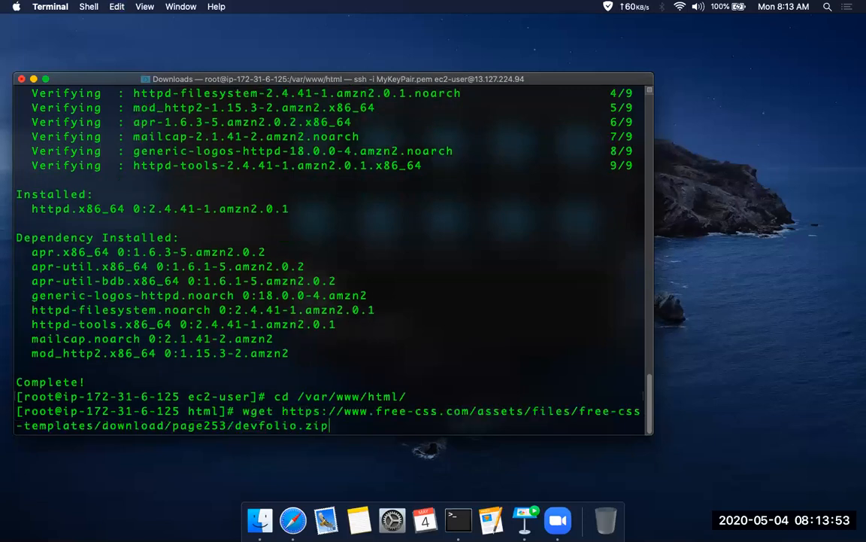
{"action": "key", "text": "Return"}
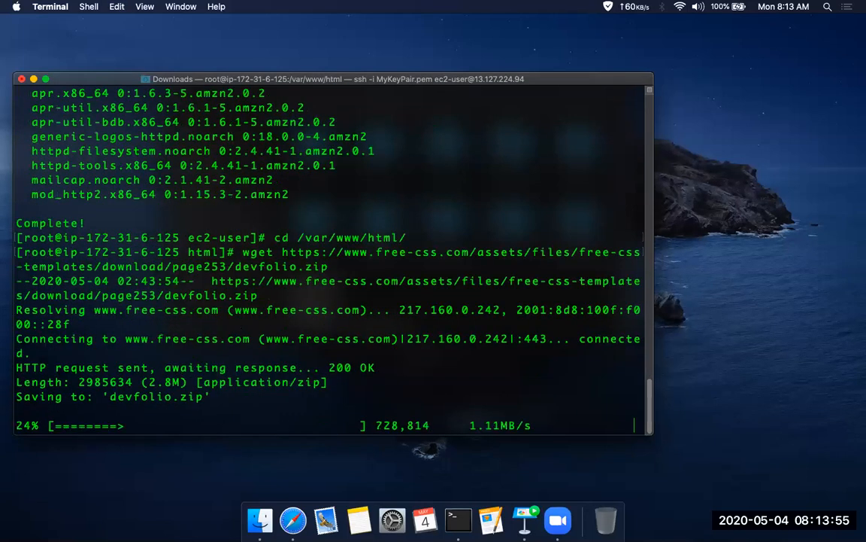
{"action": "type", "text": "ls"}
{"action": "key", "text": "Return"}
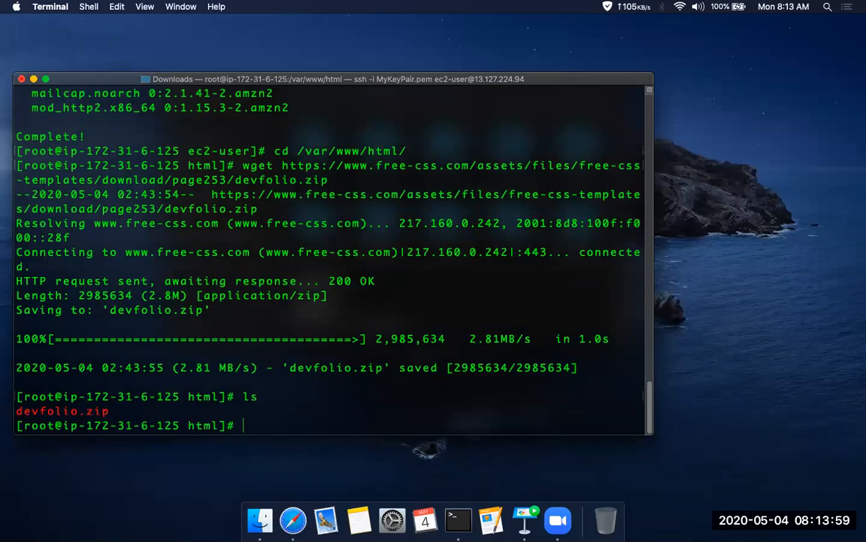
Unzip devfolio.zip in the web root and list the directory's contents
{"action": "type", "text": "unzip de"}
{"action": "key", "text": "Tab"}
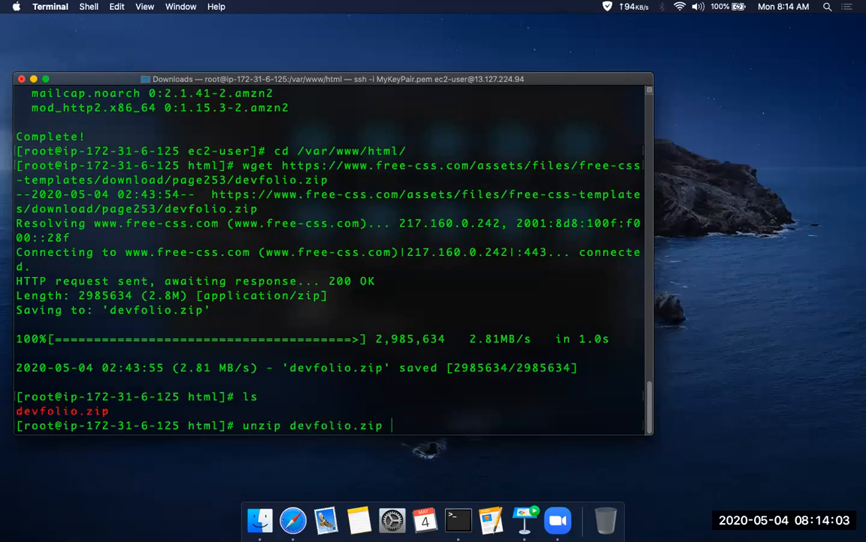
{"action": "key", "text": "Return"}
{"action": "type", "text": "ls"}
{"action": "key", "text": "Return"}
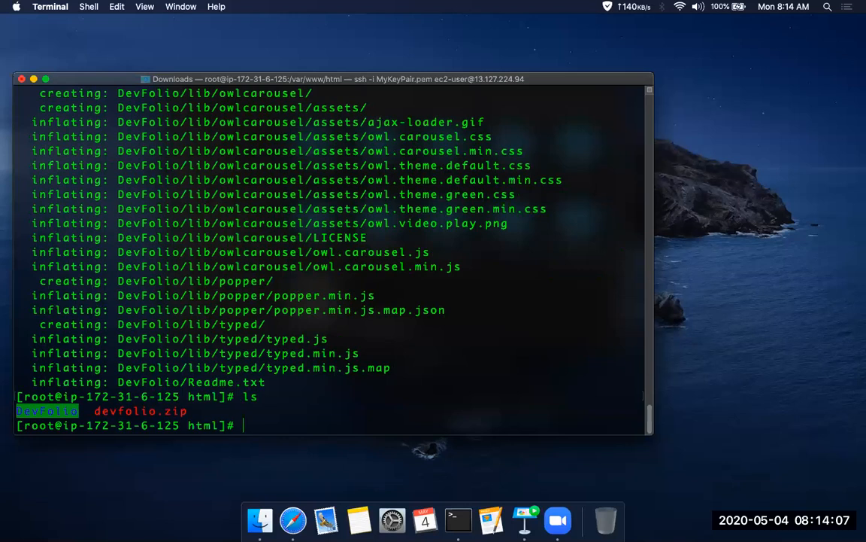
Move everything inside the DevFolio folder into /var/www/html and list the directory
{"action": "type", "text": "mv D"}
{"action": "key", "text": "Tab"}
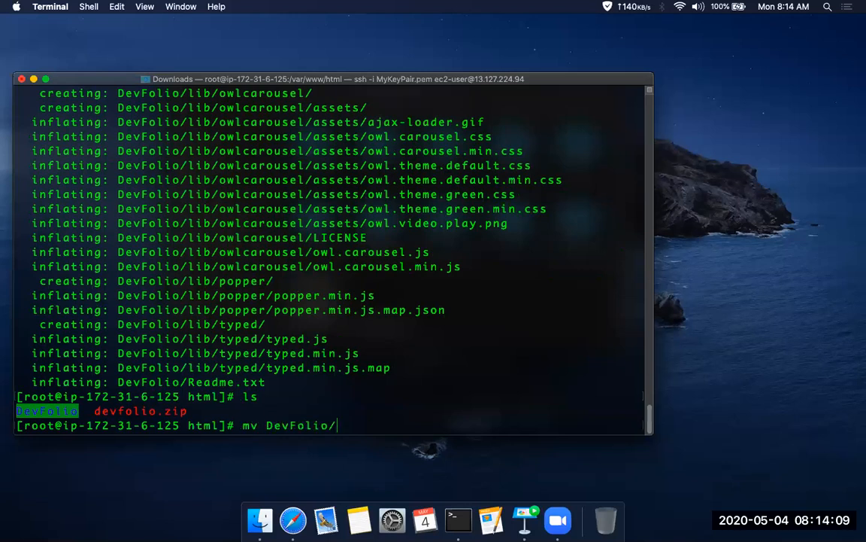
{"action": "type", "text": "* /var/www/h"}
{"action": "key", "text": "BackSpace"}
{"action": "type", "text": "/html"}
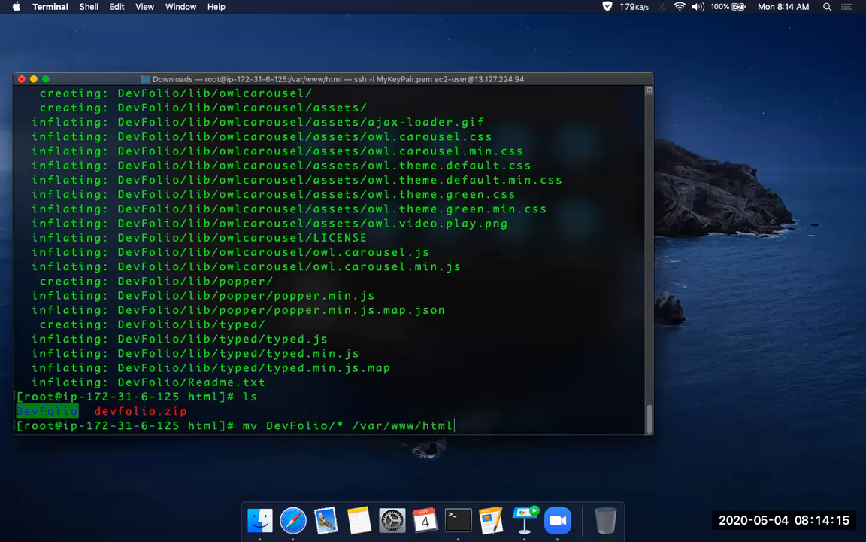
{"action": "key", "text": "Return"}
{"action": "type", "text": "ls"}
{"action": "key", "text": "Return"}
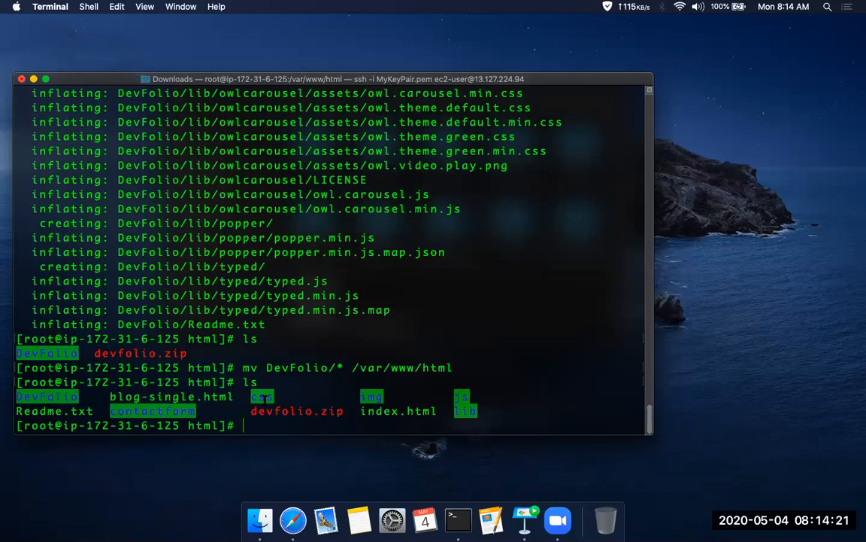
Start the httpd service
{"action": "type", "text": "service httpd start"}
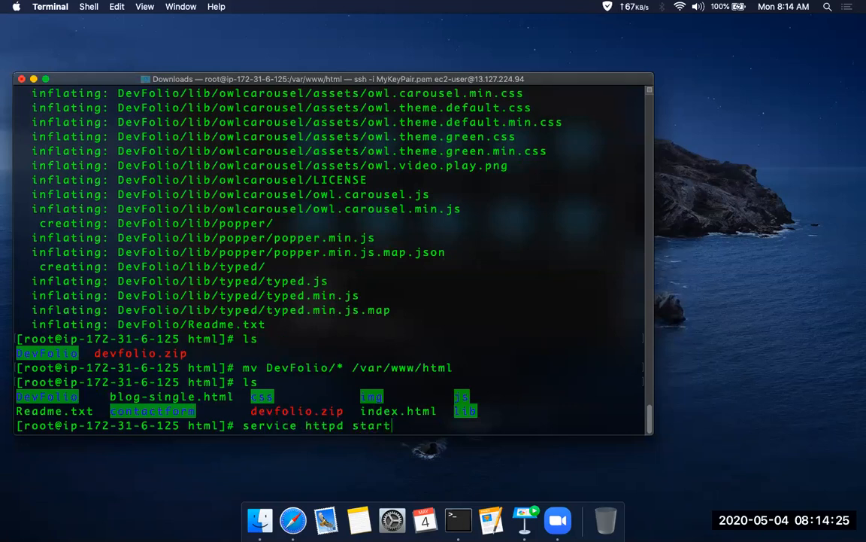
{"action": "key", "text": "Return"}
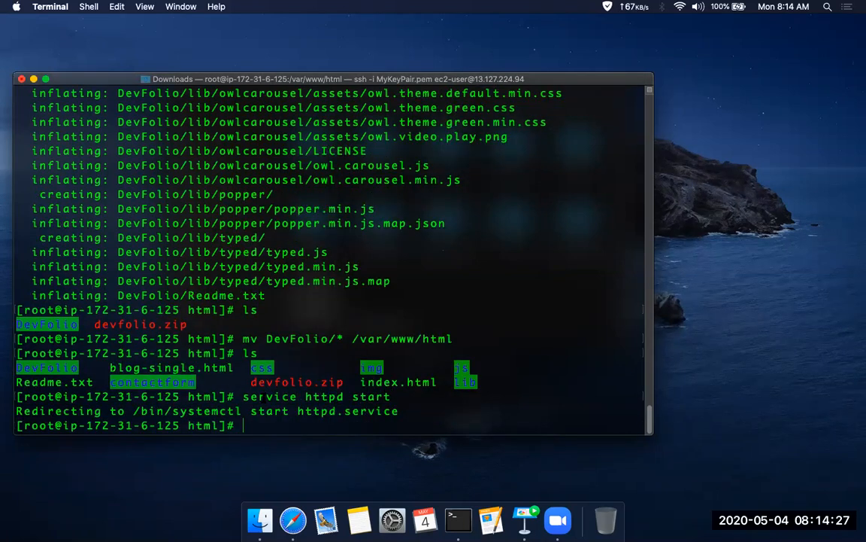
In Safari, copy the Linux Server instance's IPv4 public IP from the EC2 console and open it in a new tab
{"action": "key", "text": "ctrl+Right"}
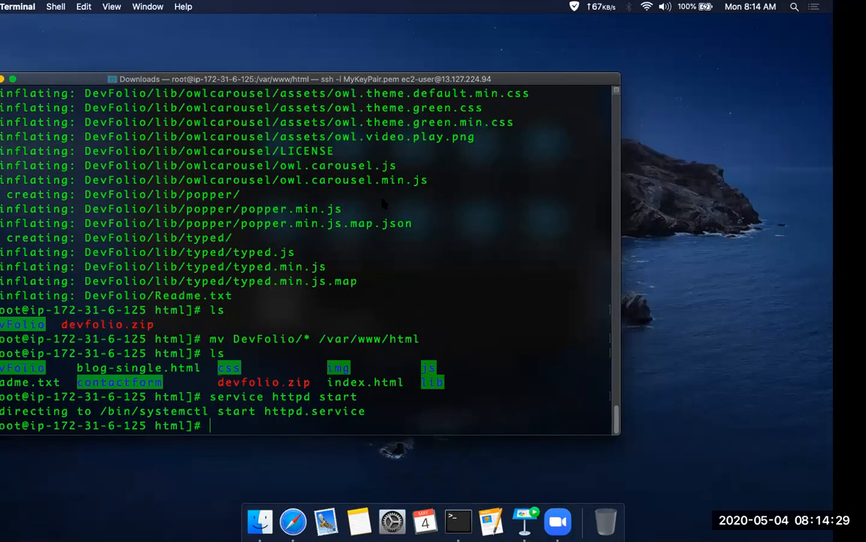
{"action": "key", "text": "ctrl+shift+Tab"}
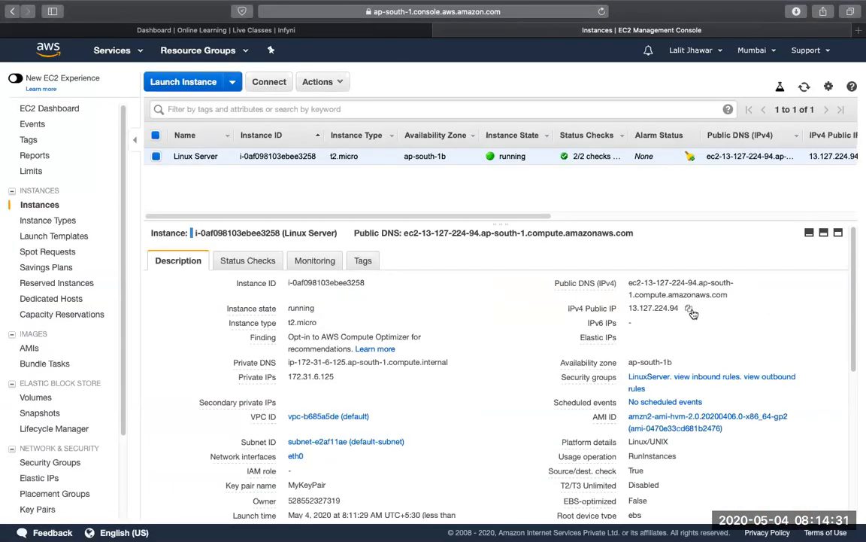
{"action": "left_click", "coordinate": [689, 308]}
{"action": "key", "text": "super+t"}
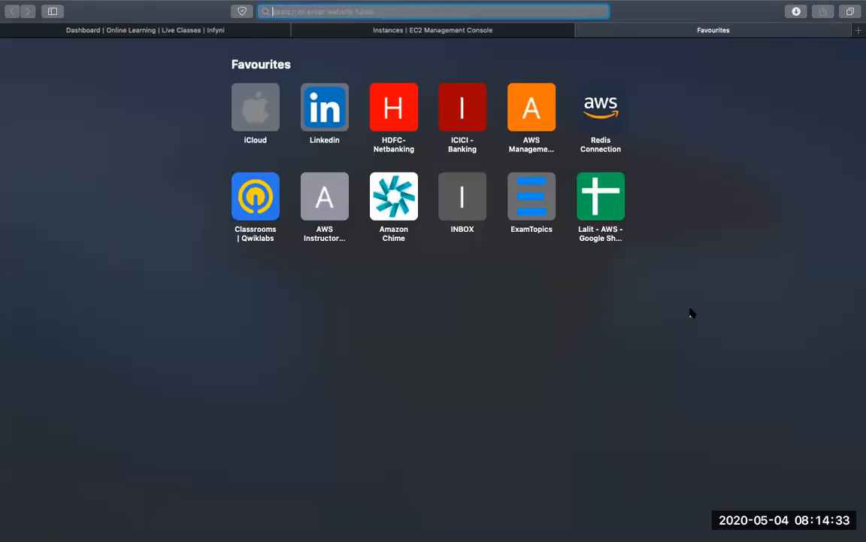
{"action": "key", "text": "super+v"}
{"action": "key", "text": "Return"}
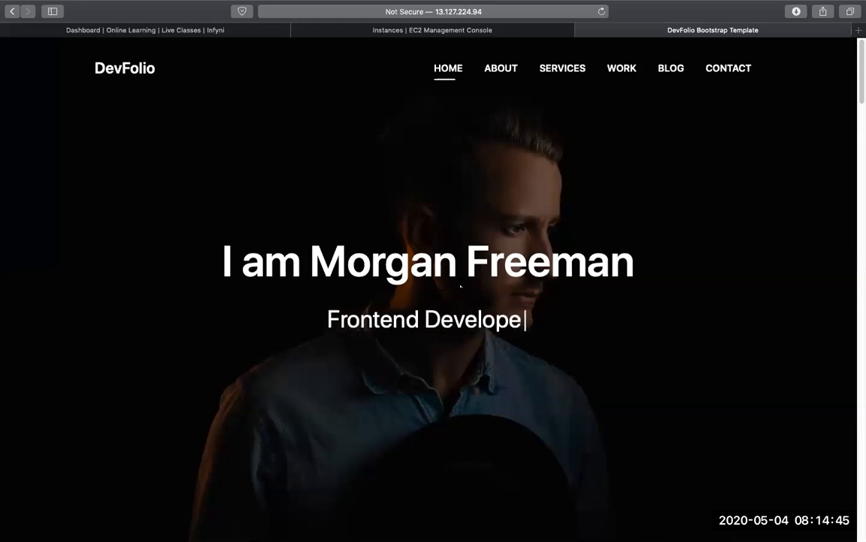
{"action": "left_click", "coordinate": [558, 11]}
{"action": "left_click", "coordinate": [622, 252]}
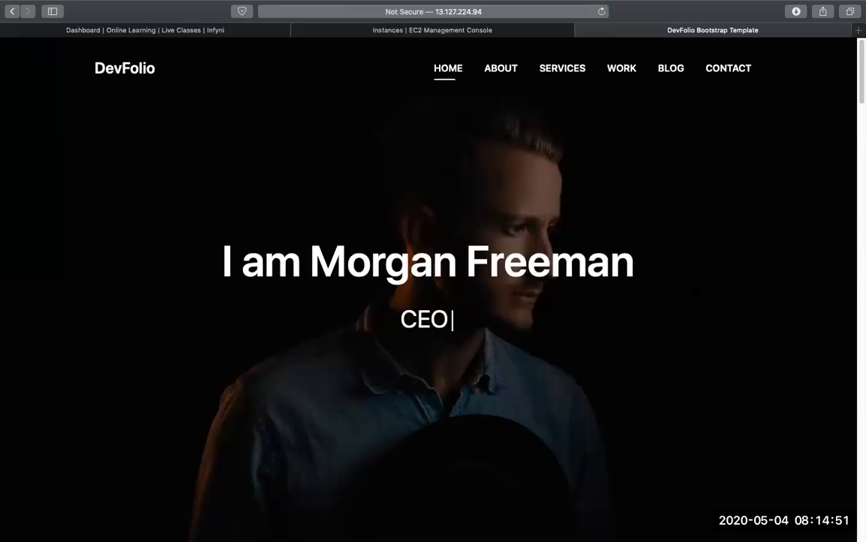
Return to the EC2 console, open the instance's LinuxServer security group, and enlarge its details pane
{"action": "left_click", "coordinate": [545, 30]}
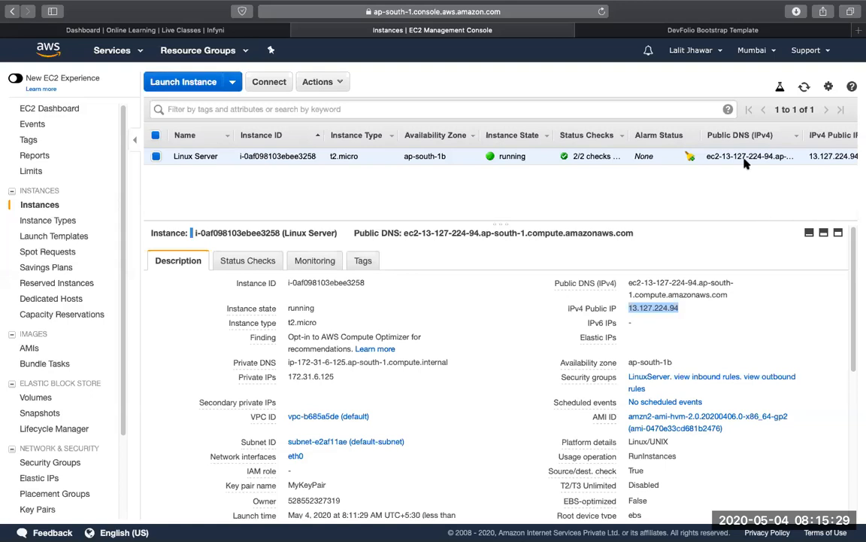
{"action": "scroll", "coordinate": [611, 216], "scroll_direction": "right", "scroll_amount": 10}
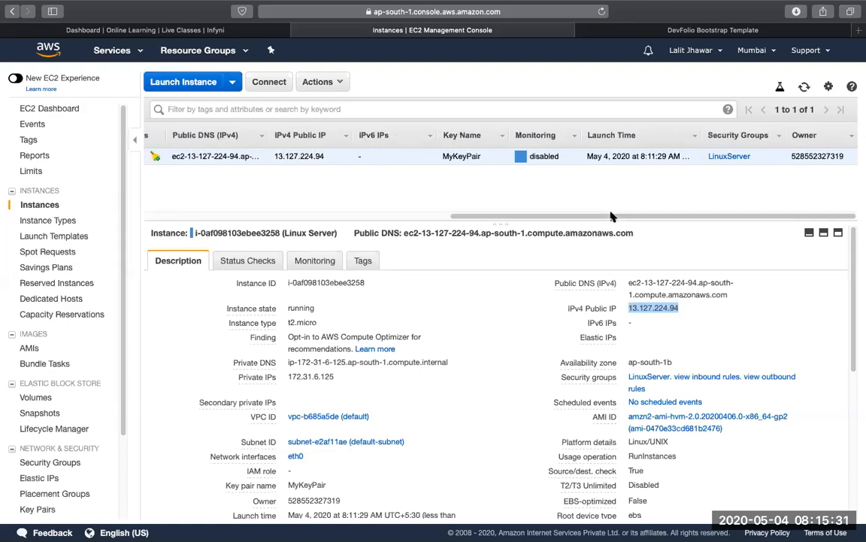
{"action": "left_click", "coordinate": [651, 376]}
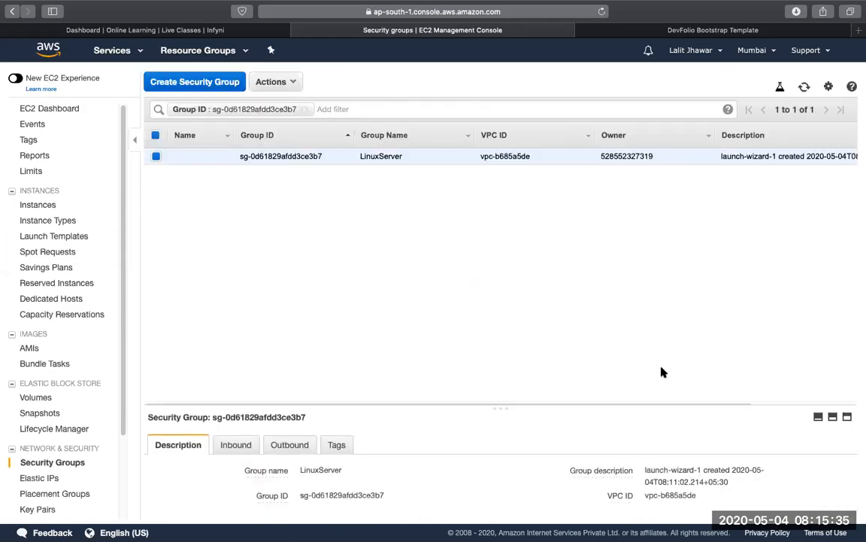
{"action": "left_click_drag", "start_coordinate": [564, 383], "coordinate": [571, 224]}
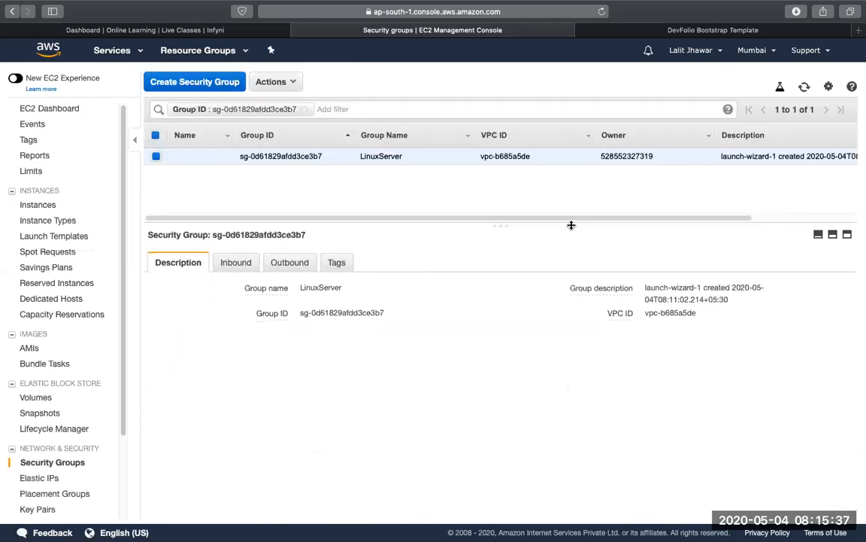
Edit the LinuxServer group's inbound rules: remove the second rule, restrict the HTTP rule's source to My IP, and save
{"action": "left_click", "coordinate": [245, 267]}
{"action": "left_click", "coordinate": [170, 300]}
{"action": "left_click", "coordinate": [736, 272]}
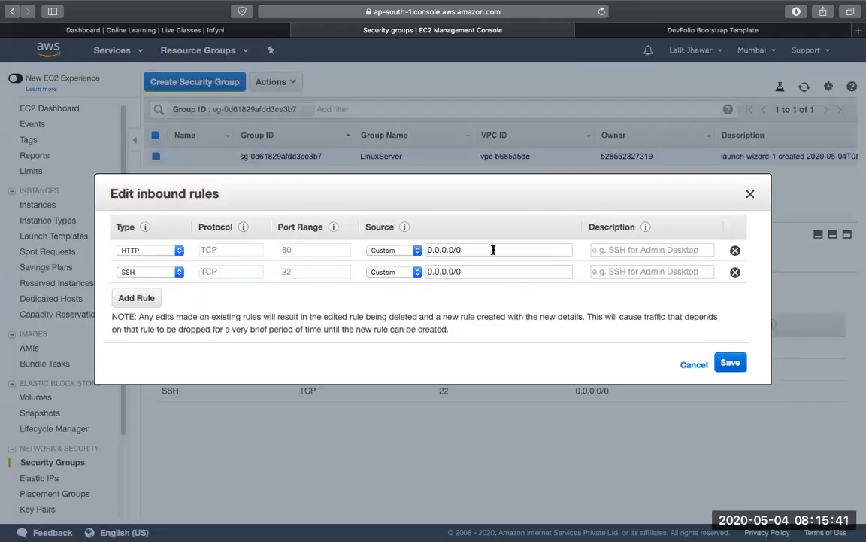
{"action": "left_click", "coordinate": [387, 250]}
{"action": "left_click", "coordinate": [395, 271]}
{"action": "left_click", "coordinate": [730, 364]}
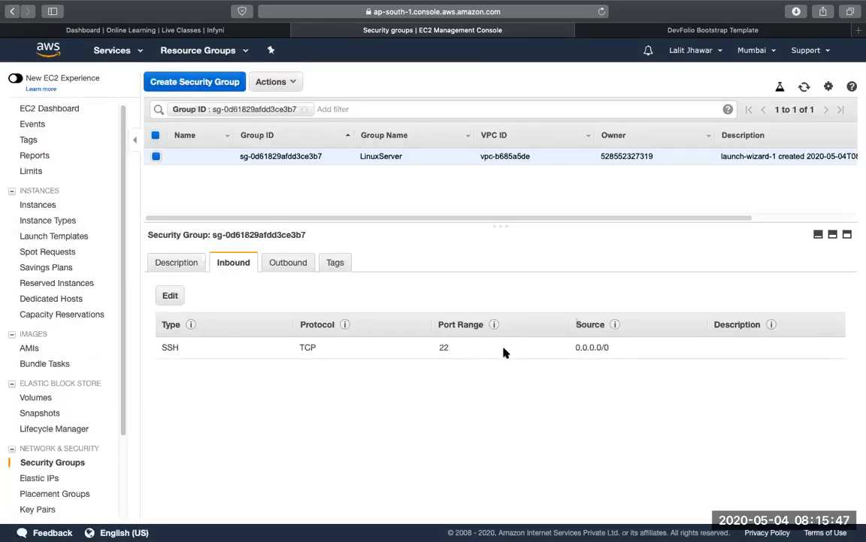
Try to add another inbound HTTP rule on port 80 with My IP as the source
{"action": "left_click", "coordinate": [172, 295]}
{"action": "left_click", "coordinate": [137, 296]}
{"action": "key", "text": "h"}
{"action": "left_click", "coordinate": [401, 295]}
{"action": "left_click", "coordinate": [376, 313]}
{"action": "left_click", "coordinate": [729, 385]}
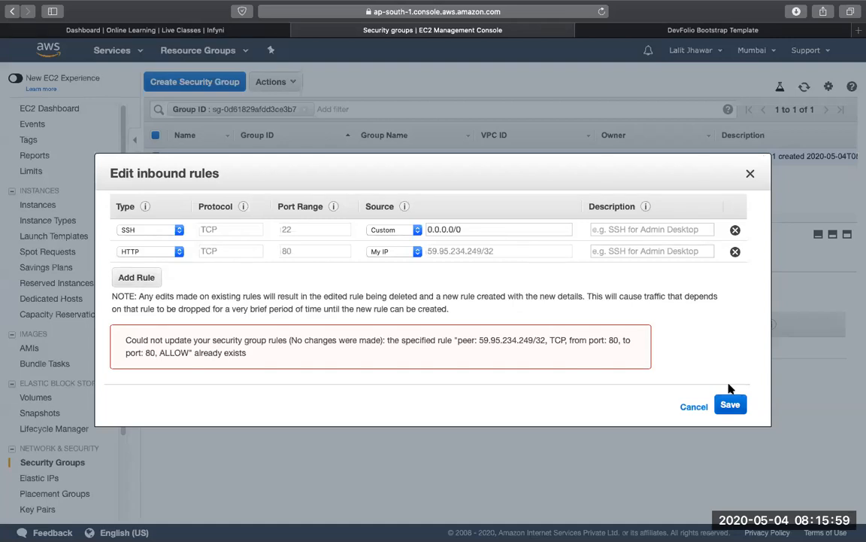
{"action": "left_click", "coordinate": [729, 405]}
{"action": "left_click", "coordinate": [392, 251]}
{"action": "left_click", "coordinate": [382, 230]}
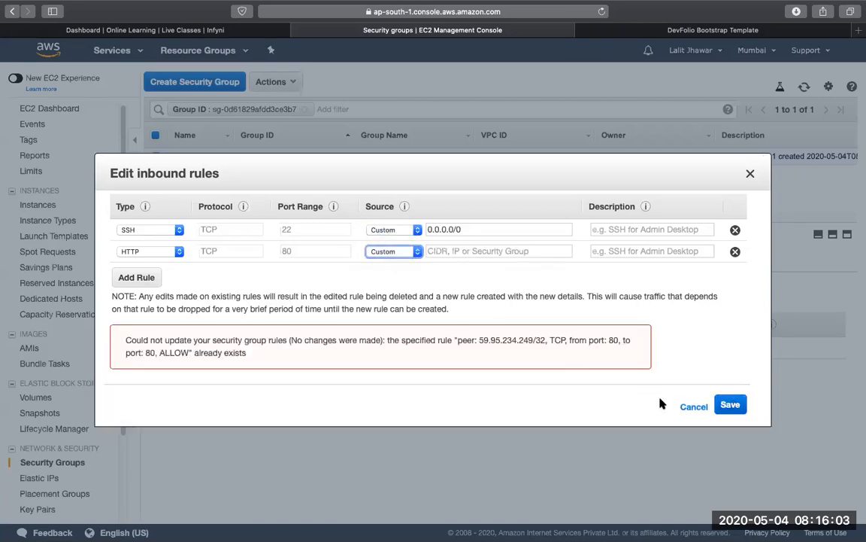
{"action": "left_click", "coordinate": [692, 406]}
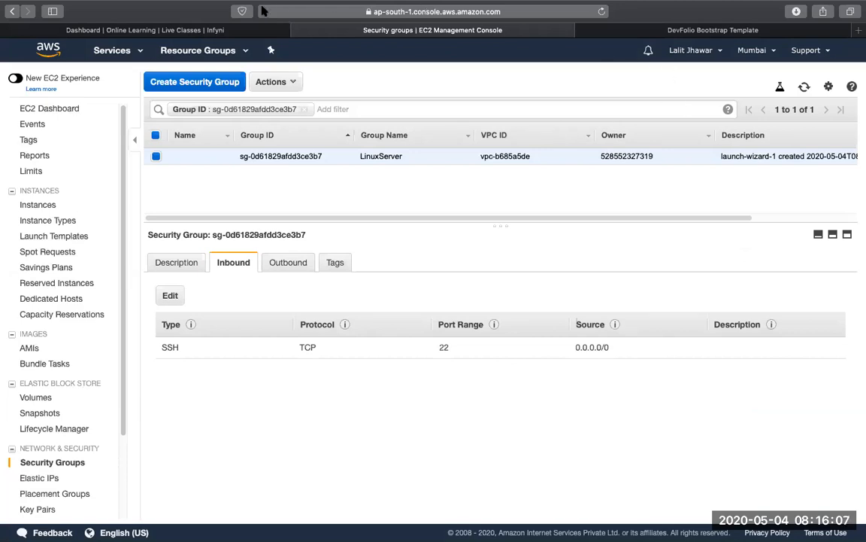
Return to the EC2 instances list and look over the Linux Server instance's entry
{"action": "left_click", "coordinate": [75, 204]}
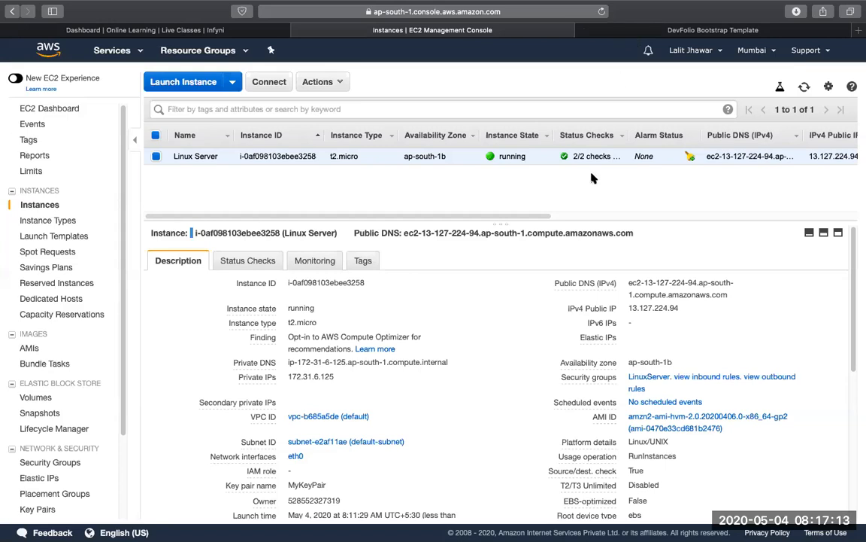
{"action": "left_click_drag", "start_coordinate": [542, 217], "coordinate": [490, 232]}
{"action": "left_click_drag", "start_coordinate": [446, 216], "coordinate": [417, 233]}
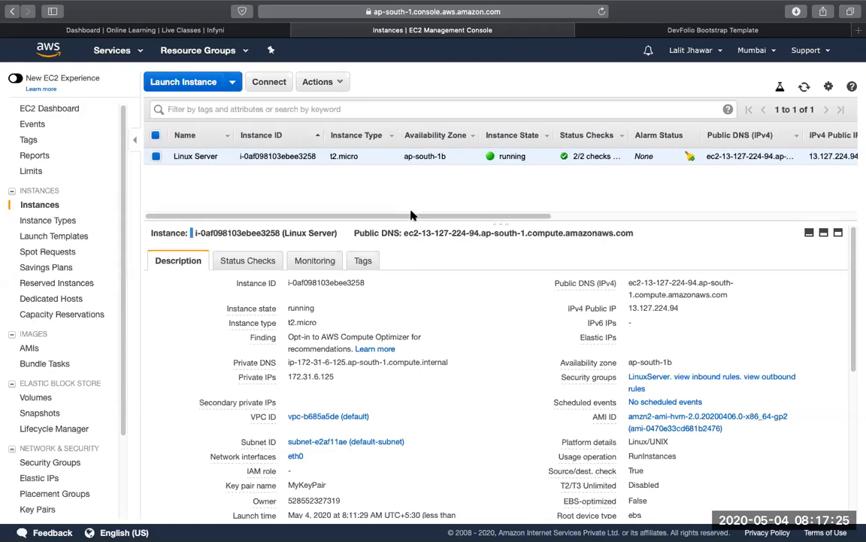